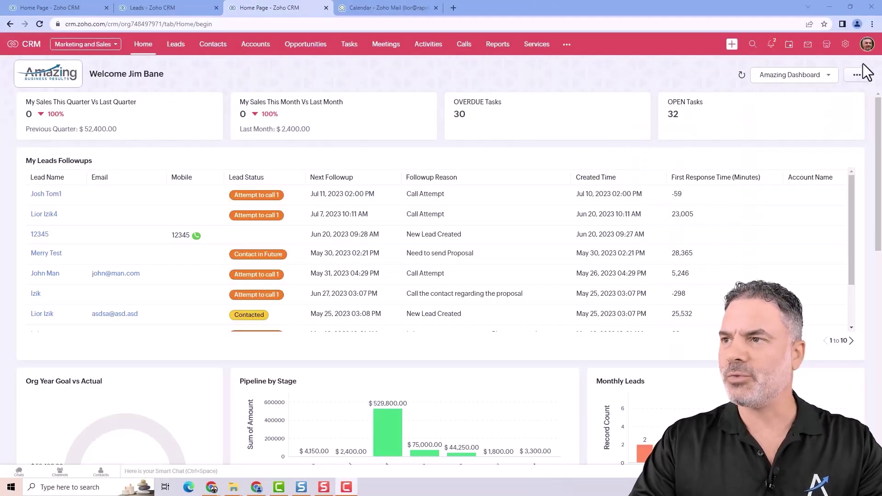
- Open the Leads module's Lead Conversion Mapping page from Setup > Modules and Fields
{"action": "left_click", "coordinate": [845, 44]}
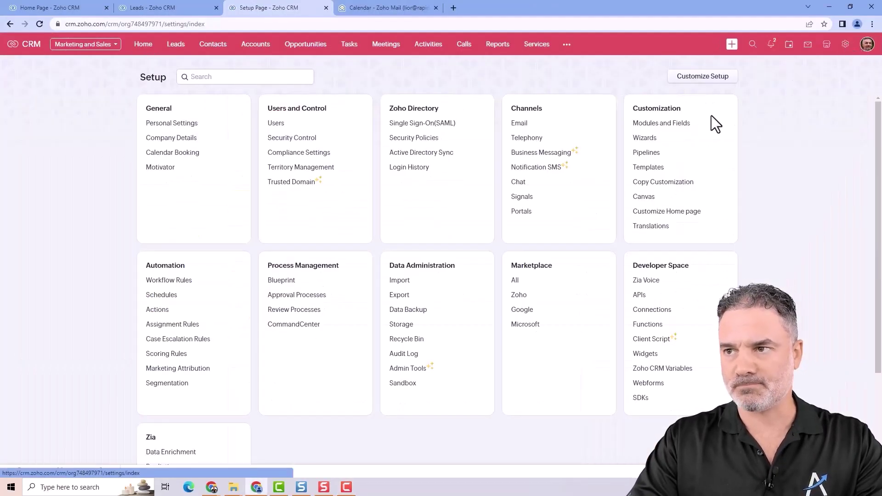
{"action": "left_click", "coordinate": [659, 125]}
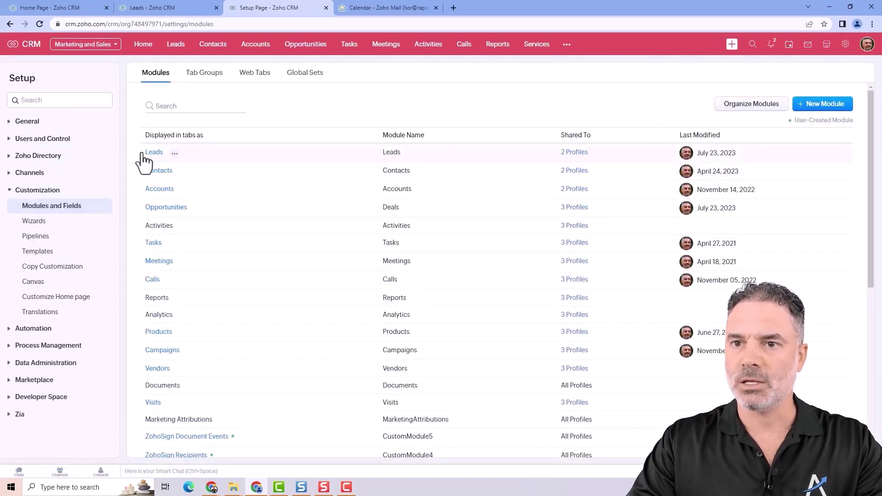
{"action": "mouse_move", "coordinate": [159, 156]}
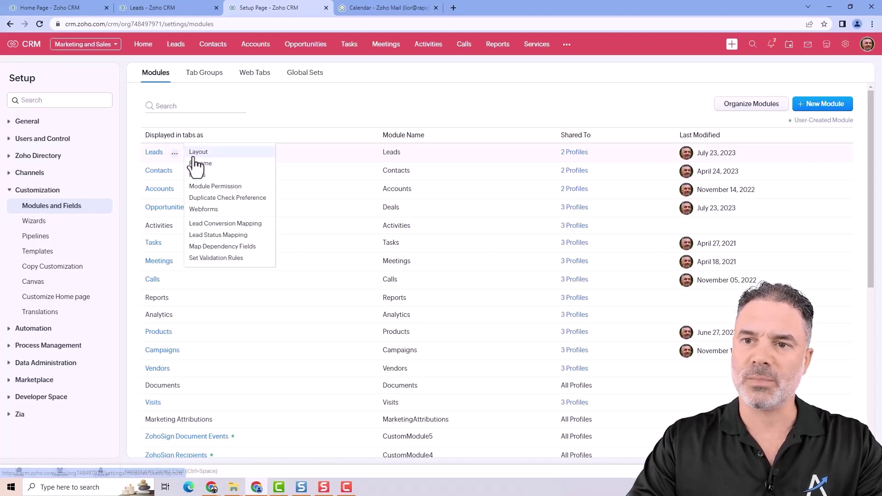
{"action": "left_click", "coordinate": [241, 225]}
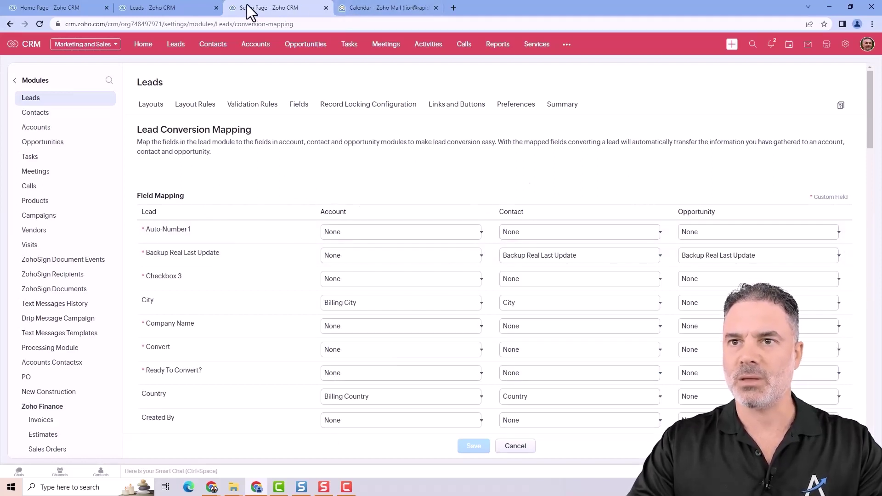
- Open the first lead and save its email address and phone number inline
{"action": "left_click", "coordinate": [164, 8]}
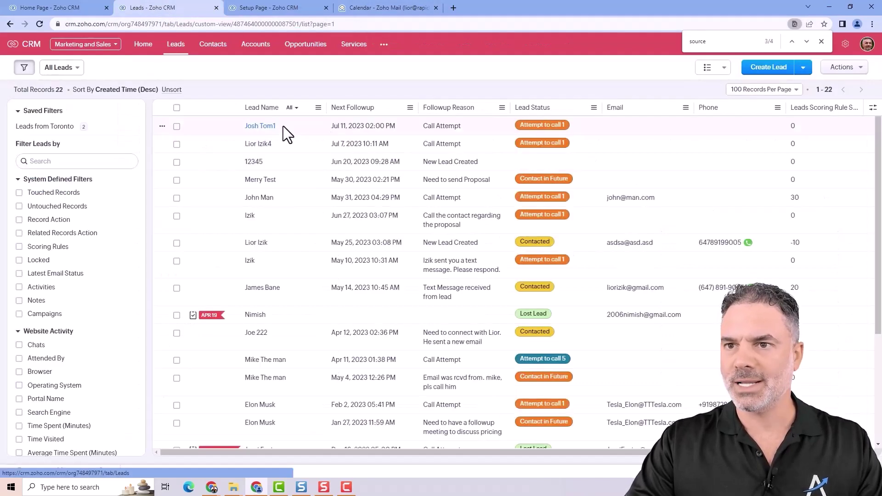
{"action": "left_click", "coordinate": [296, 130]}
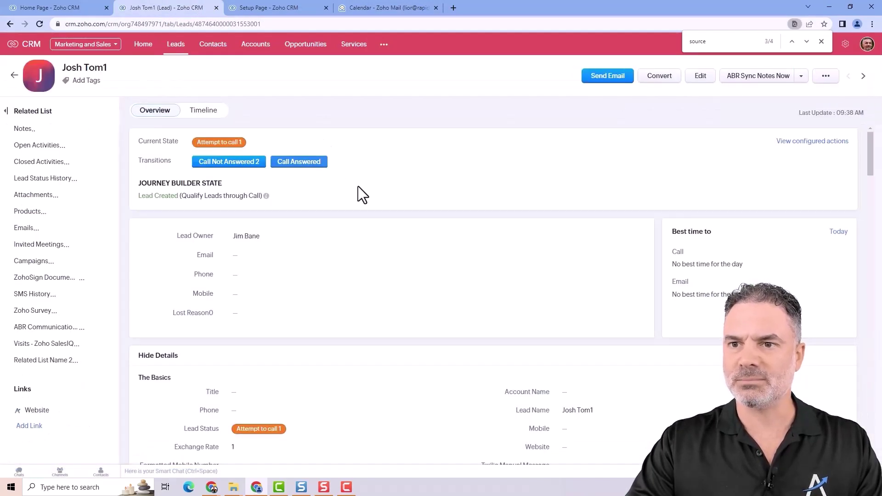
{"action": "scroll", "coordinate": [230, 223], "scroll_direction": "down", "scroll_amount": 2}
{"action": "left_click", "coordinate": [253, 154]}
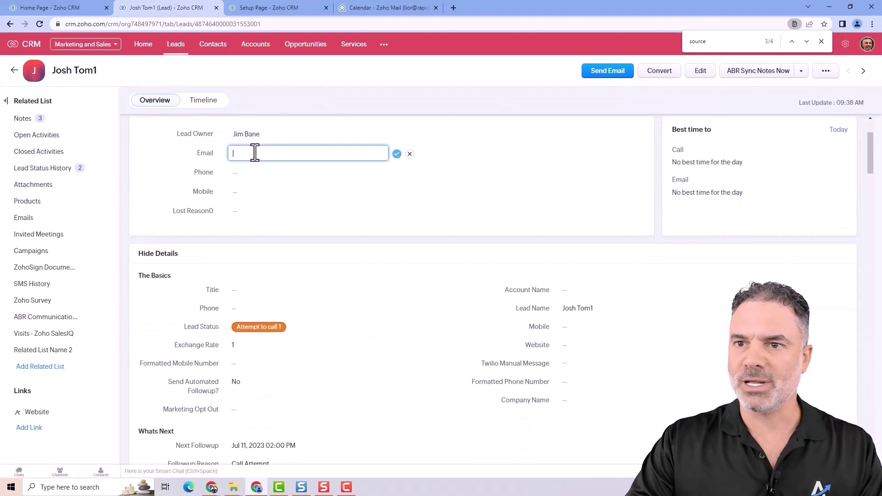
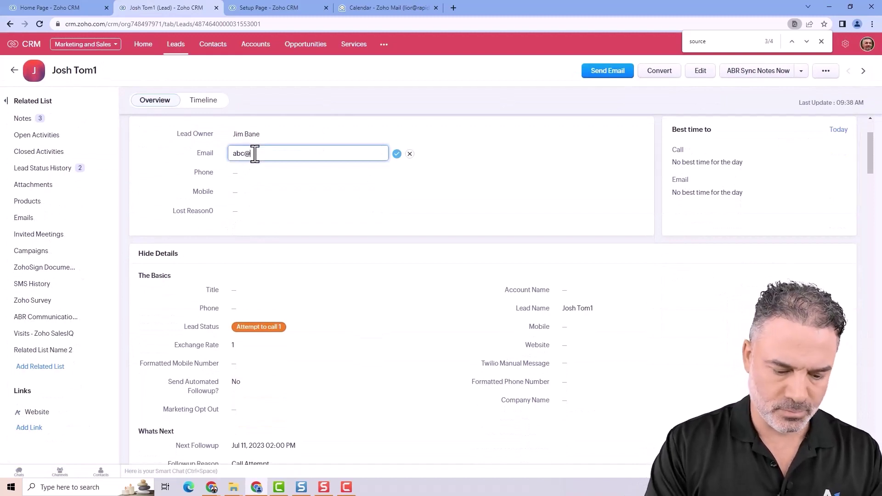
{"action": "key", "text": "Return"}
{"action": "left_click", "coordinate": [239, 172]}
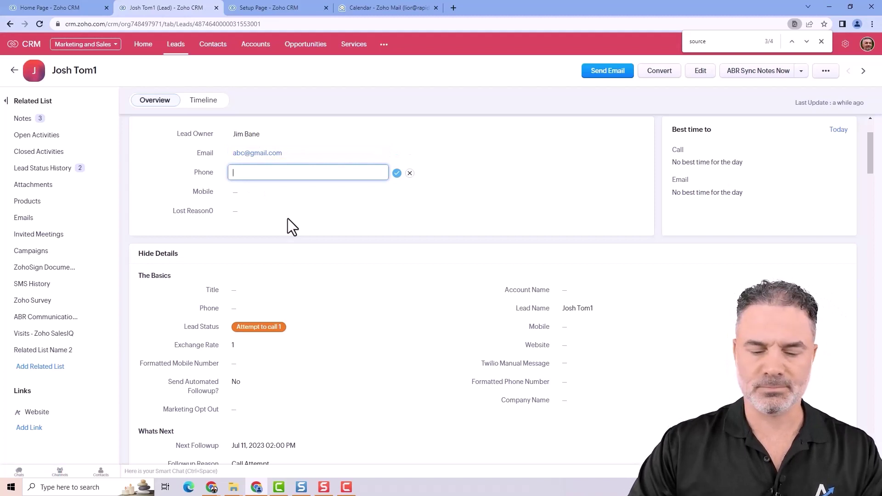
{"action": "left_click", "coordinate": [397, 174]}
- Set the lead's Account Name to blueweb and bring up the Convert Lead page
{"action": "scroll", "coordinate": [323, 299], "scroll_direction": "down", "scroll_amount": 2}
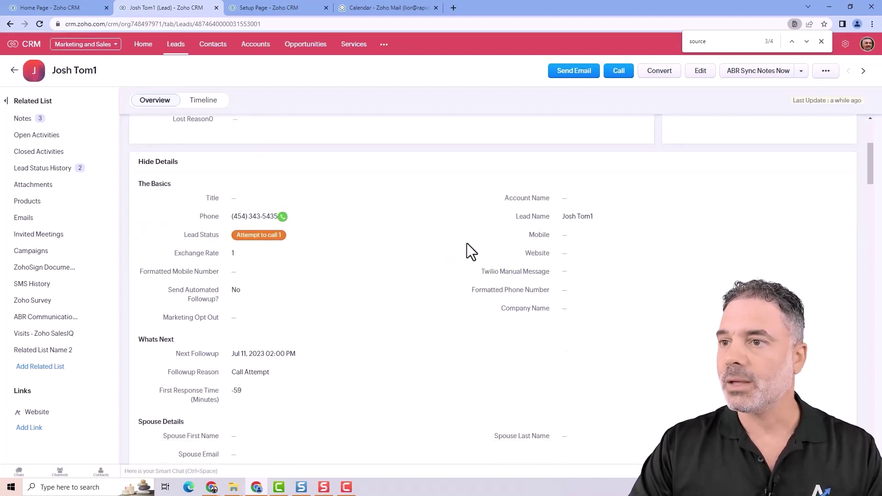
{"action": "left_click", "coordinate": [562, 198]}
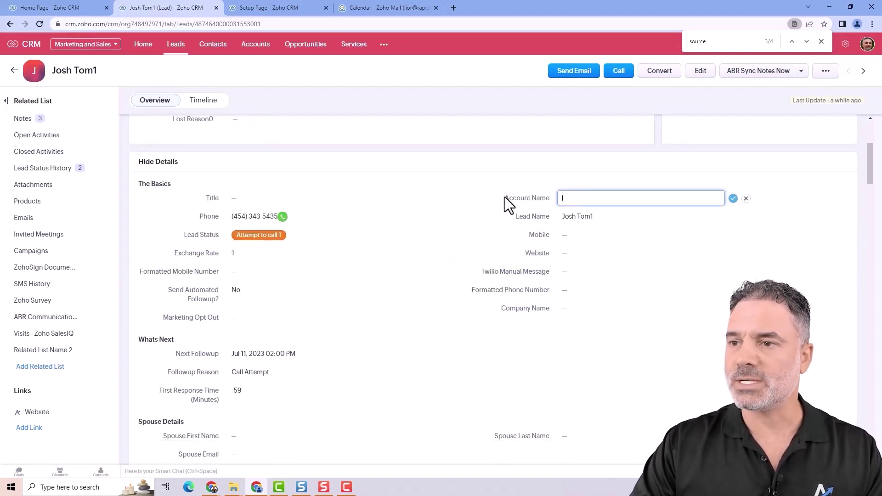
{"action": "left_click_drag", "start_coordinate": [504, 196], "coordinate": [521, 201]}
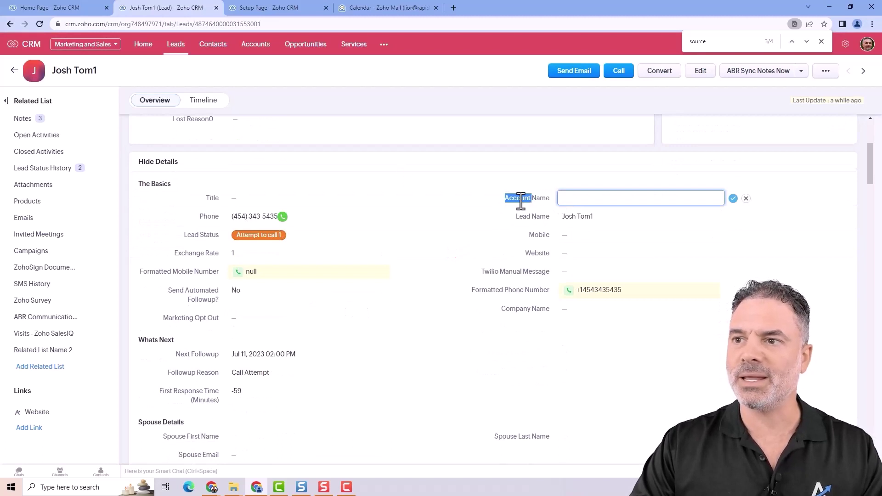
{"action": "double_click", "coordinate": [525, 198]}
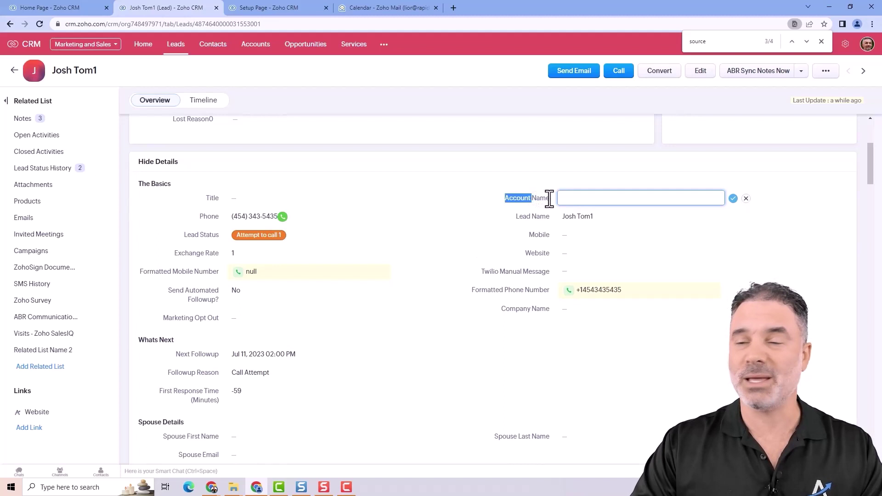
{"action": "left_click", "coordinate": [584, 199]}
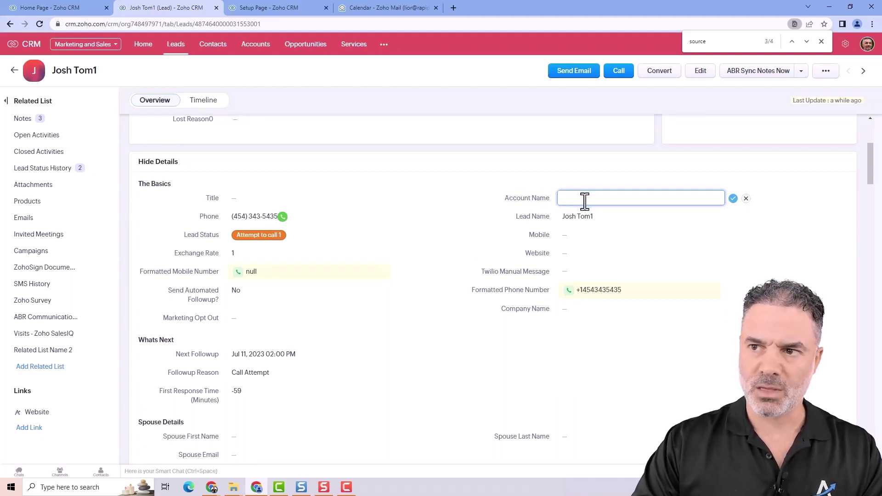
{"action": "left_click_drag", "start_coordinate": [503, 198], "coordinate": [547, 198]}
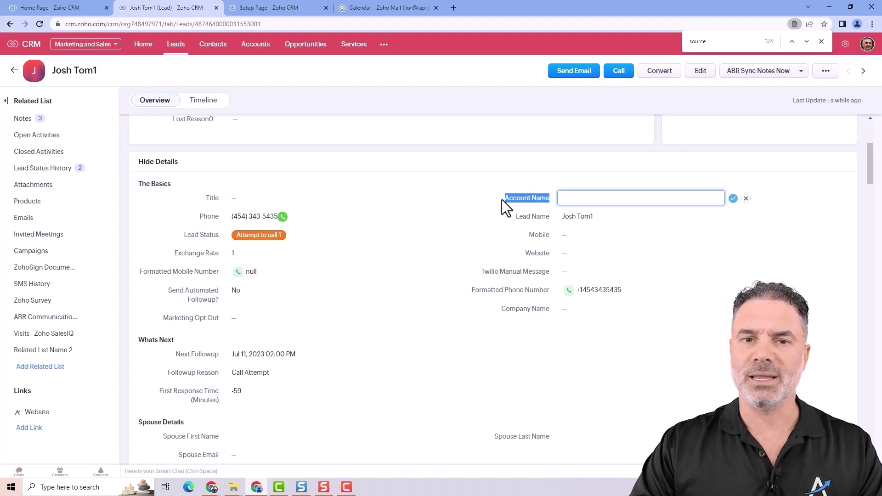
{"action": "left_click_drag", "start_coordinate": [501, 200], "coordinate": [549, 199]}
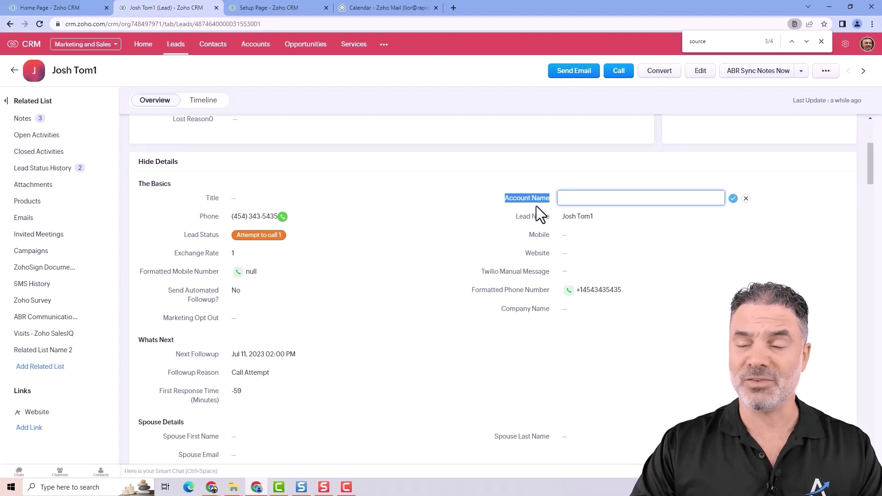
{"action": "left_click", "coordinate": [620, 201]}
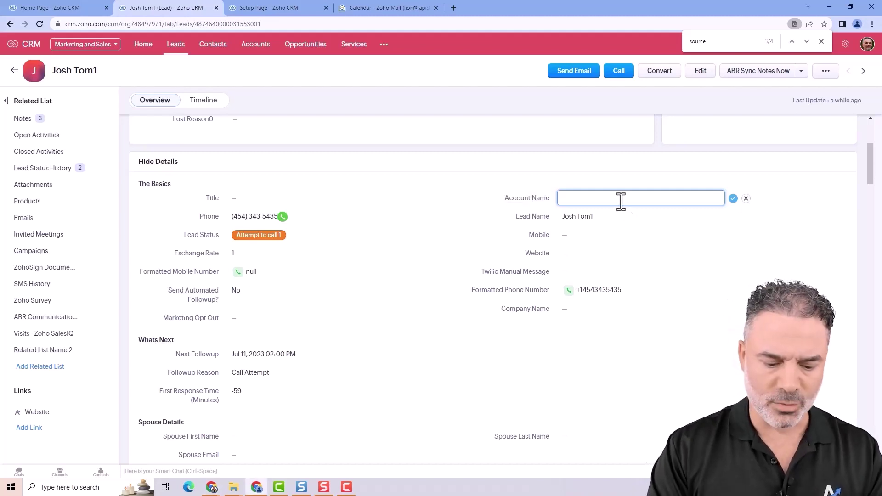
{"action": "type", "text": "blueweb"}
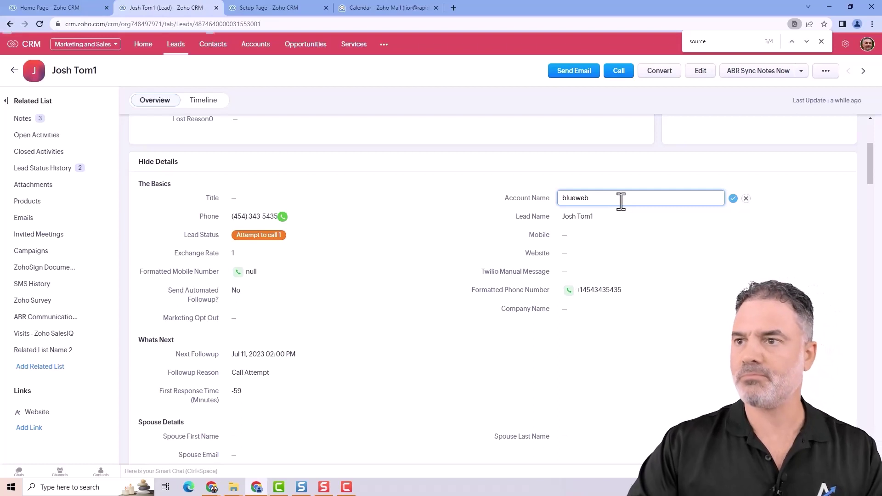
{"action": "left_click", "coordinate": [732, 198]}
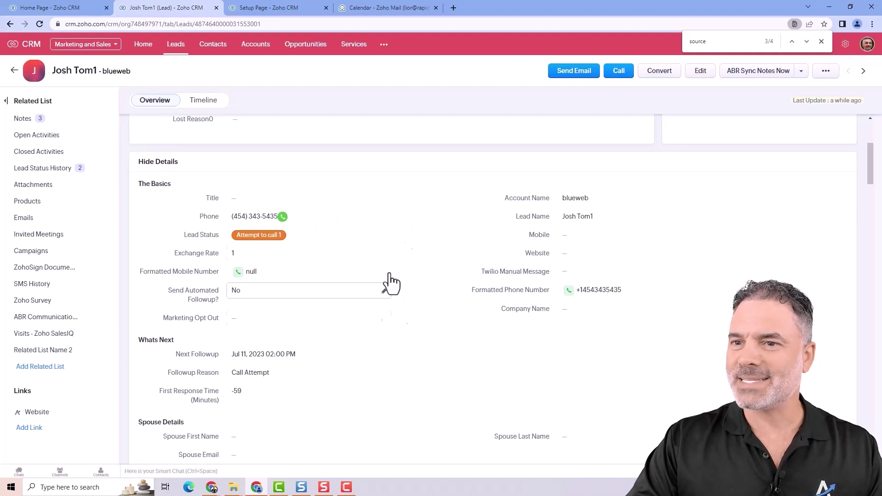
{"action": "left_click", "coordinate": [657, 74]}
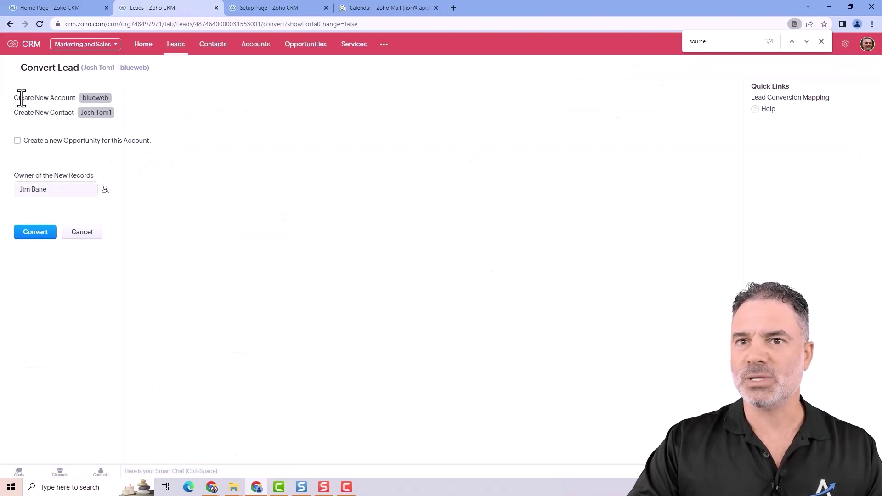
- Convert the lead to account blueweb, a contact, and a new opportunity with amount 1000
{"action": "left_click_drag", "start_coordinate": [14, 97], "coordinate": [77, 98]}
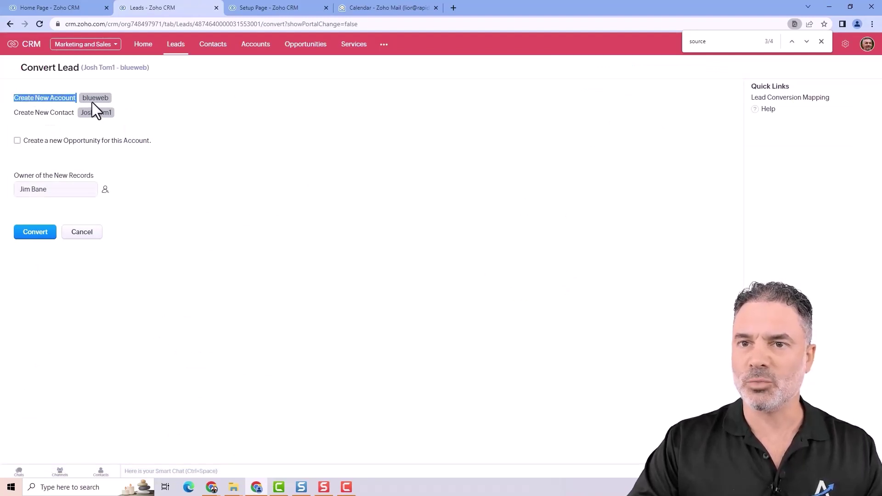
{"action": "double_click", "coordinate": [99, 99]}
{"action": "left_click_drag", "start_coordinate": [18, 113], "coordinate": [120, 114]}
{"action": "left_click", "coordinate": [83, 115]}
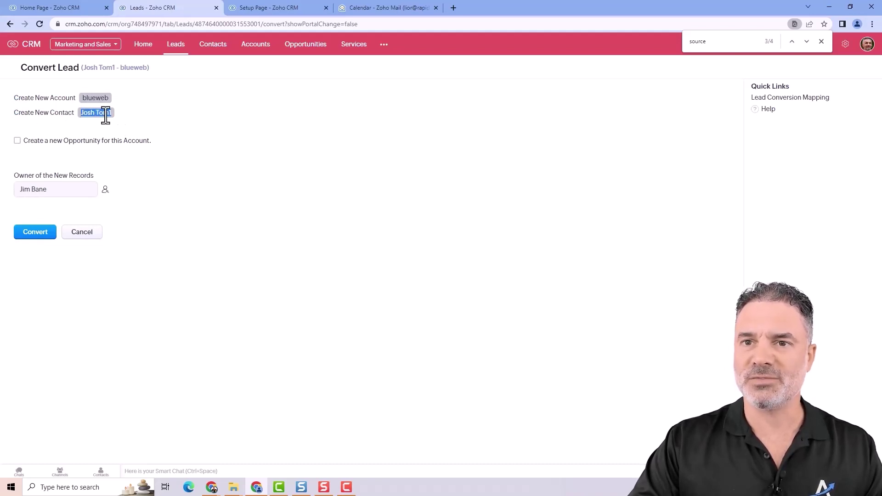
{"action": "left_click", "coordinate": [18, 141]}
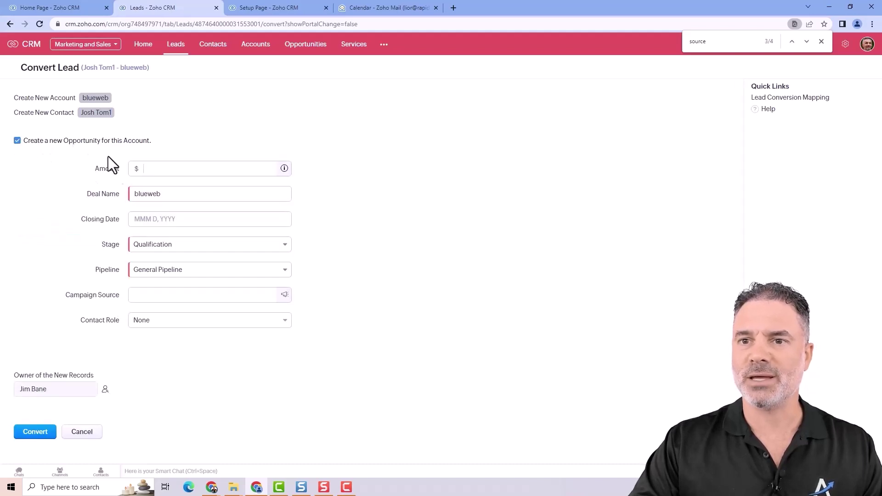
{"action": "left_click", "coordinate": [161, 169]}
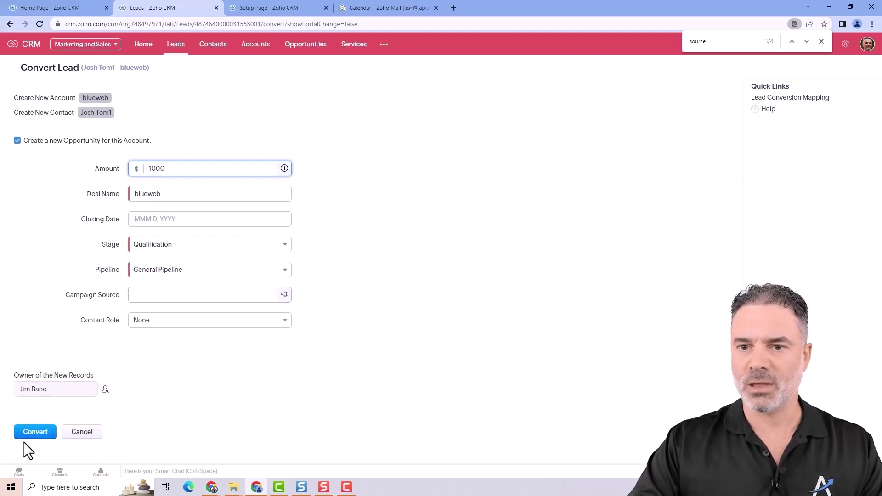
{"action": "left_click", "coordinate": [38, 433]}
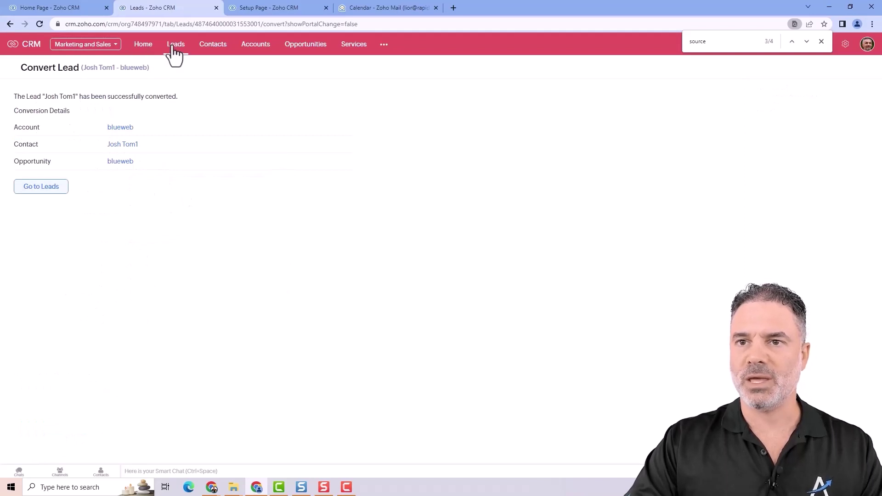
{"action": "left_click", "coordinate": [186, 26]}
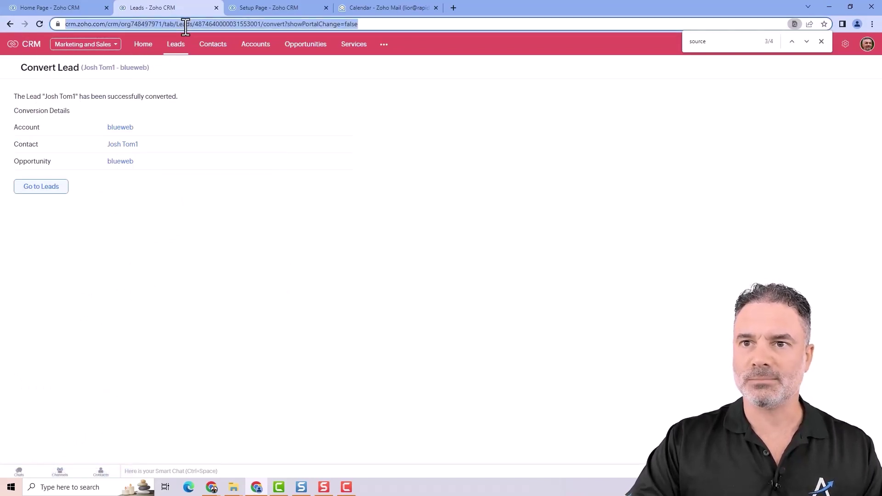
- Open the converted blueweb account, contact and opportunity links each in a new tab
{"action": "left_click", "coordinate": [10, 24]}
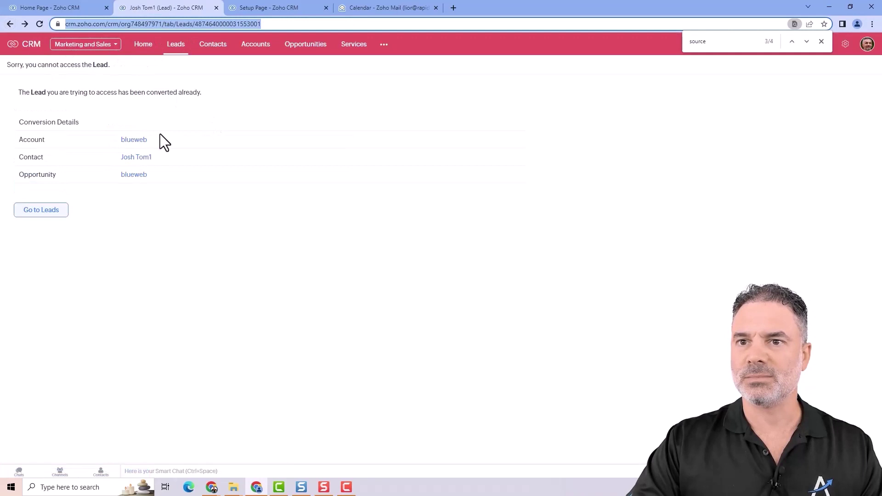
{"action": "left_click_drag", "start_coordinate": [144, 144], "coordinate": [193, 259]}
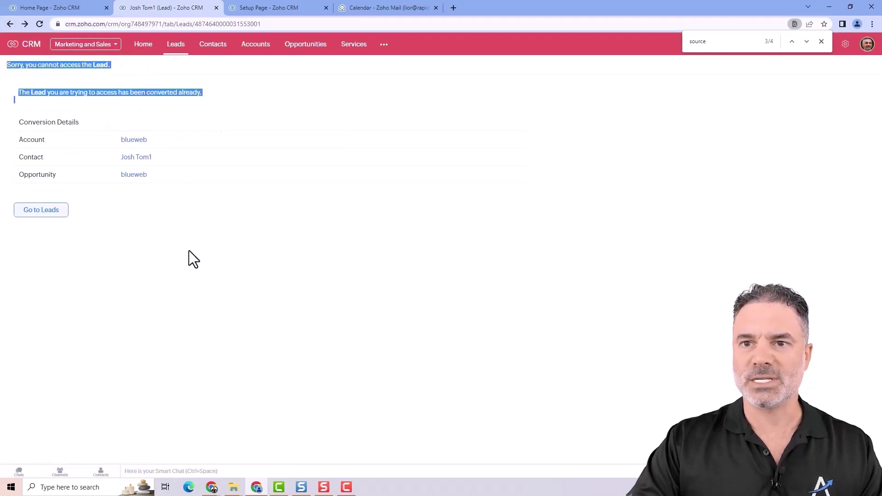
{"action": "left_click", "coordinate": [207, 239]}
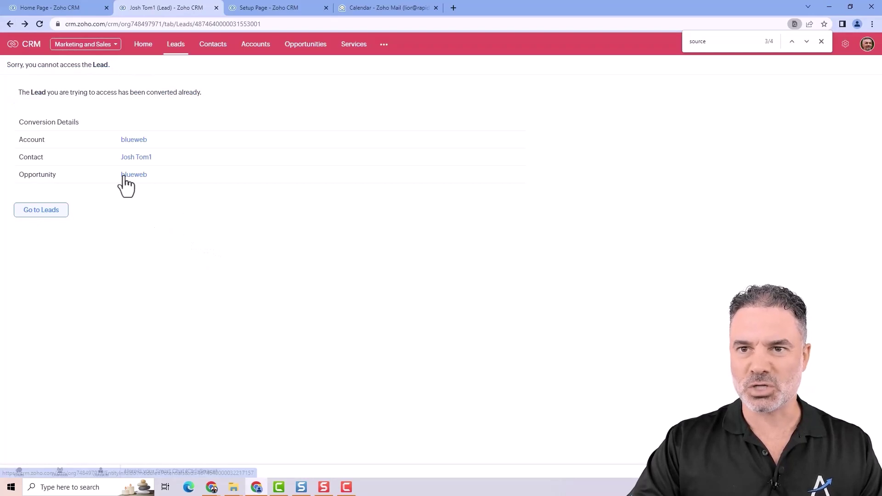
{"action": "right_click", "coordinate": [140, 140]}
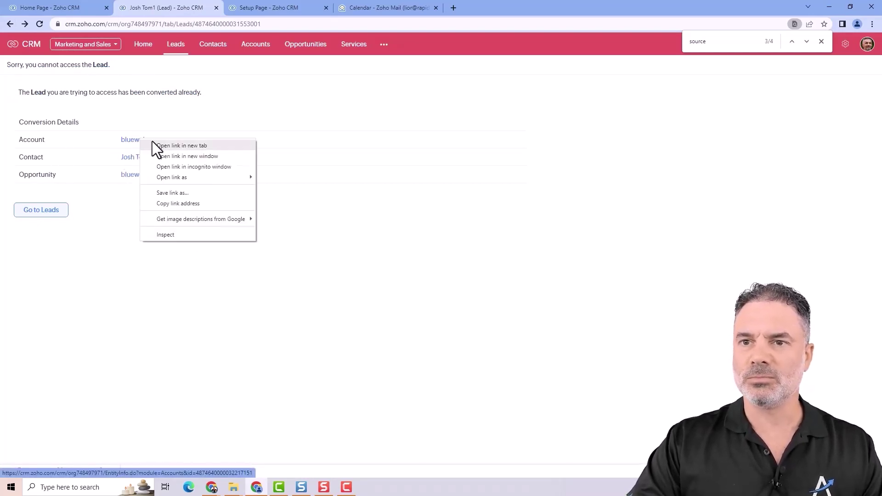
{"action": "left_click", "coordinate": [161, 145]}
{"action": "right_click", "coordinate": [138, 157]}
{"action": "left_click", "coordinate": [170, 165]}
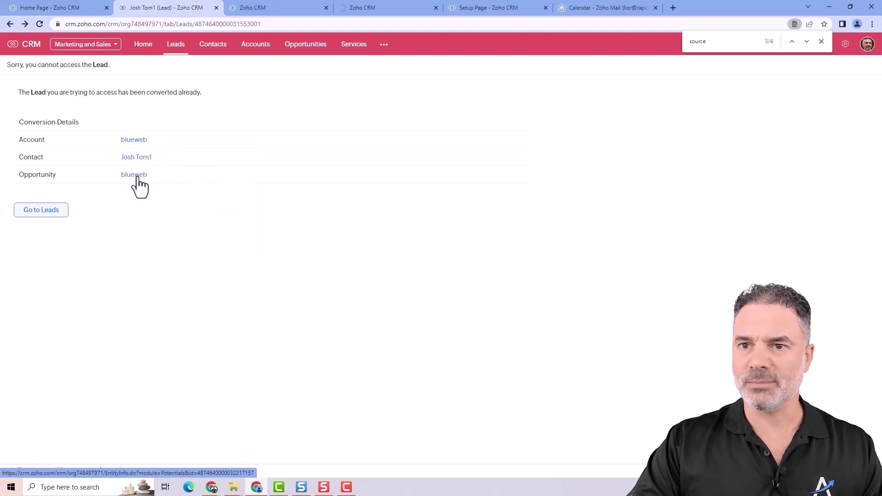
{"action": "right_click", "coordinate": [136, 177]}
{"action": "left_click", "coordinate": [185, 184]}
- Review the blueweb account, the contact, then the blueweb opportunity record
{"action": "left_click", "coordinate": [308, 7]}
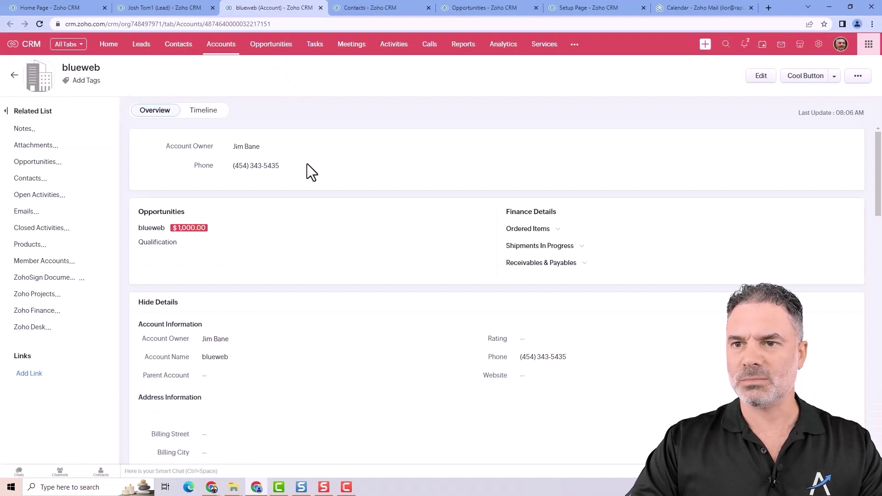
{"action": "triple_click", "coordinate": [75, 68]}
{"action": "left_click", "coordinate": [236, 85]}
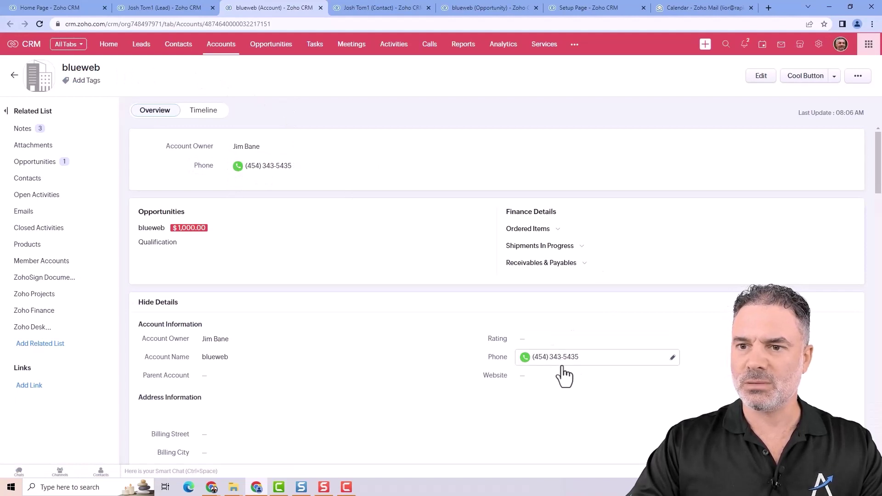
{"action": "left_click", "coordinate": [367, 9]}
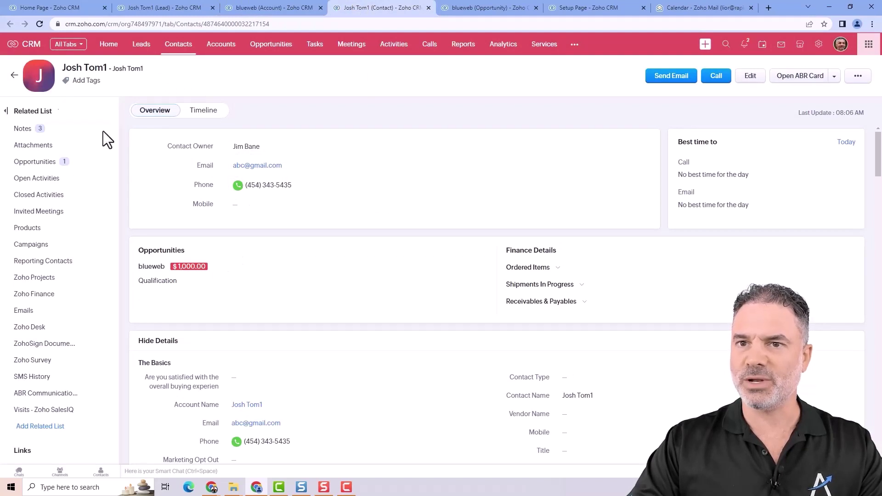
{"action": "left_click_drag", "start_coordinate": [63, 67], "coordinate": [107, 67]}
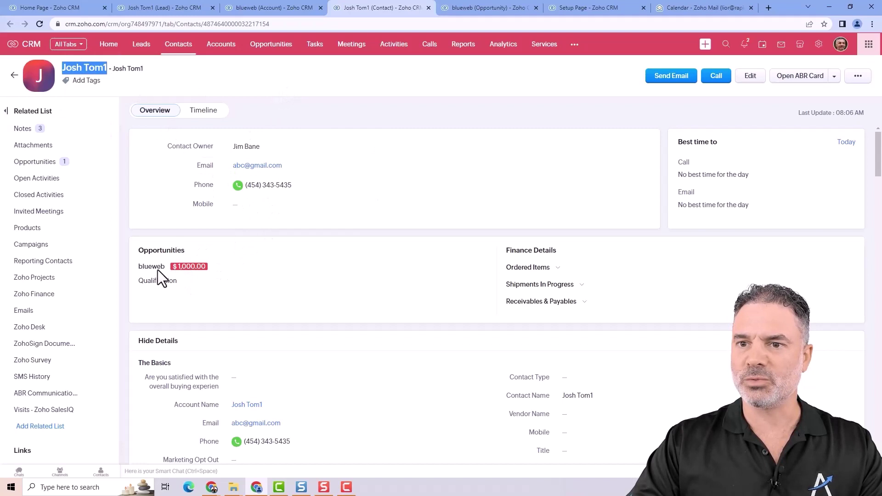
{"action": "left_click", "coordinate": [469, 10]}
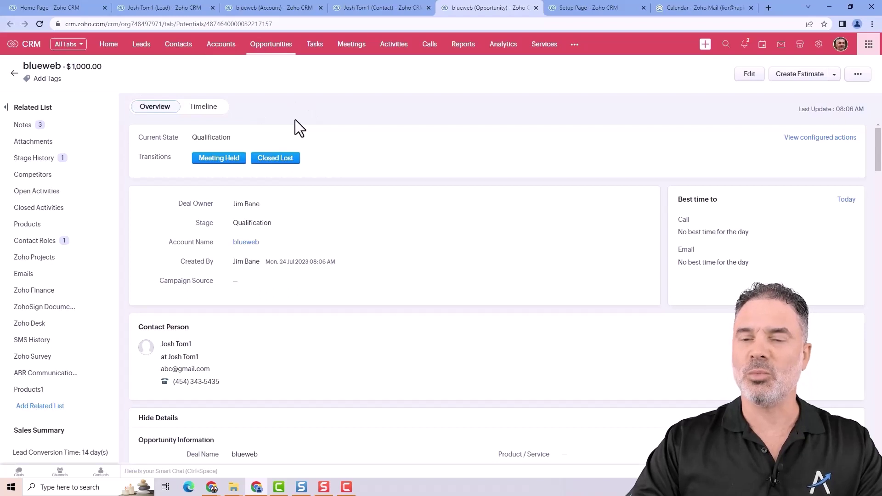
{"action": "scroll", "coordinate": [268, 182], "scroll_direction": "down", "scroll_amount": 2}
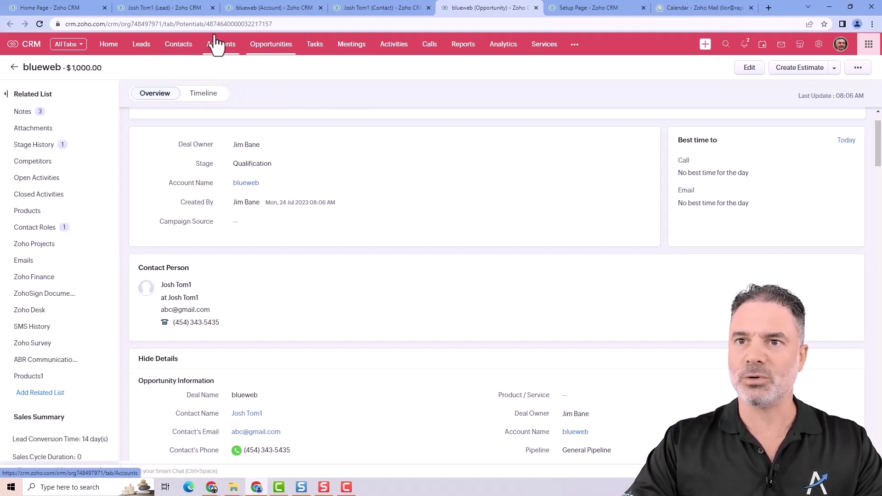
- Return to Setup > Modules and Fields and show the Leads module's options
{"action": "left_click", "coordinate": [180, 9]}
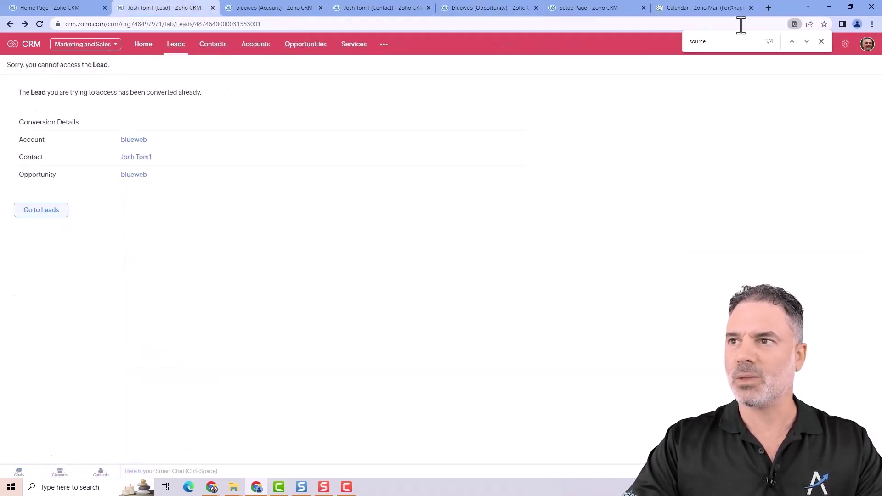
{"action": "left_click", "coordinate": [846, 45]}
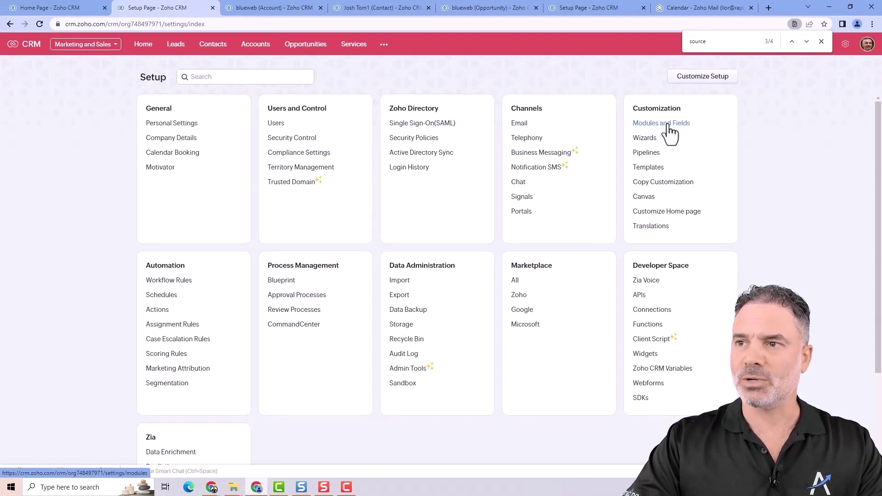
{"action": "left_click", "coordinate": [669, 131]}
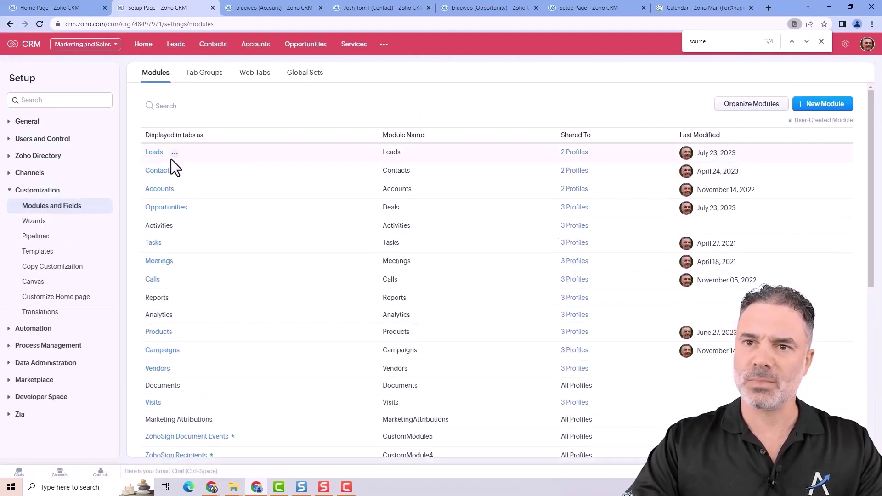
{"action": "left_click", "coordinate": [174, 154]}
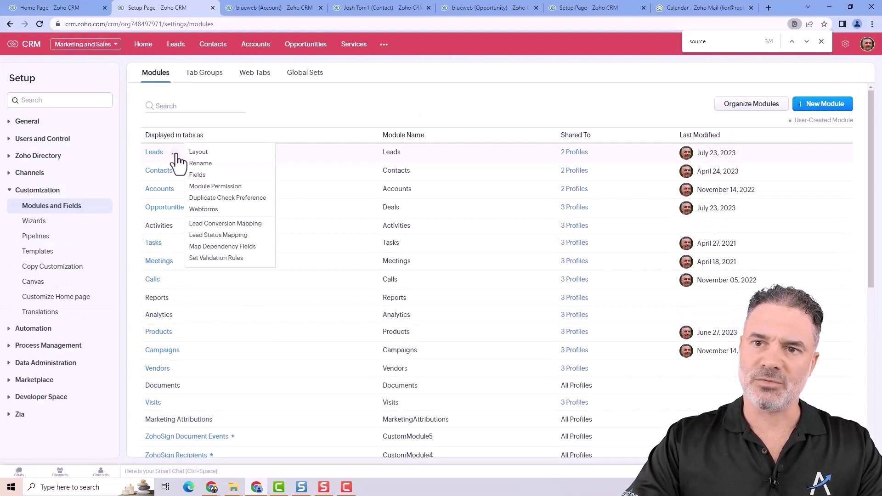
- Review the Leads conversion field mappings, leaving the Email mapping unchanged, and close the find bar
{"action": "left_click", "coordinate": [258, 225]}
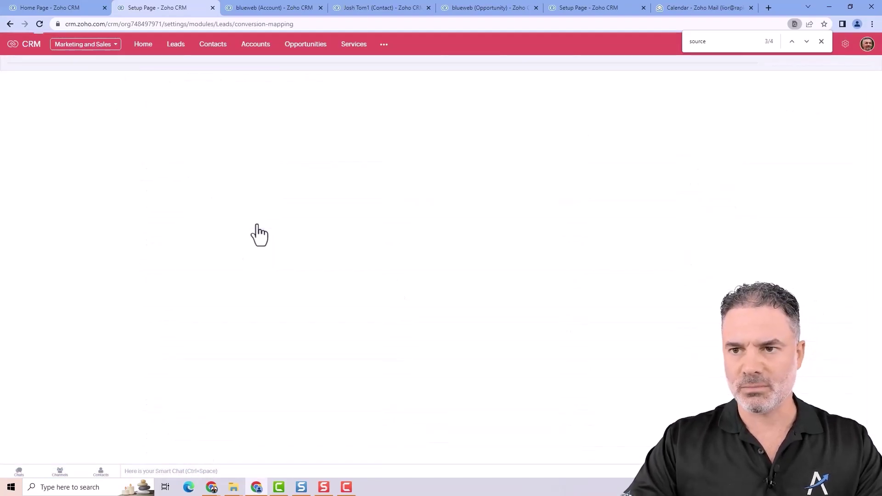
{"action": "scroll", "coordinate": [260, 285], "scroll_direction": "down", "scroll_amount": 7}
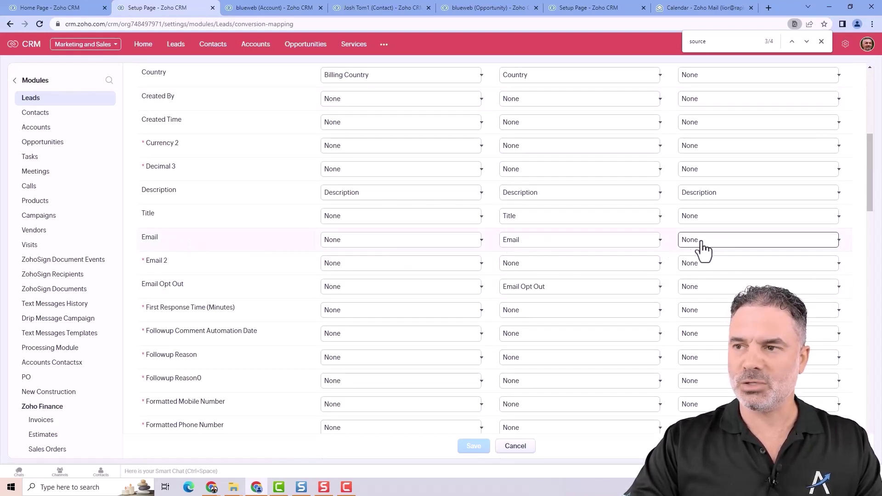
{"action": "scroll", "coordinate": [483, 229], "scroll_direction": "up", "scroll_amount": 1}
{"action": "scroll", "coordinate": [483, 230], "scroll_direction": "up", "scroll_amount": 5}
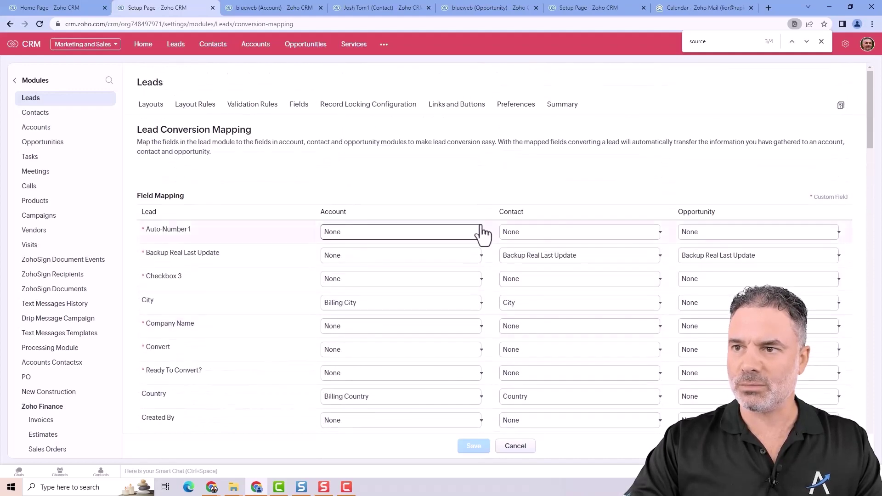
{"action": "scroll", "coordinate": [515, 205], "scroll_direction": "down", "scroll_amount": 2}
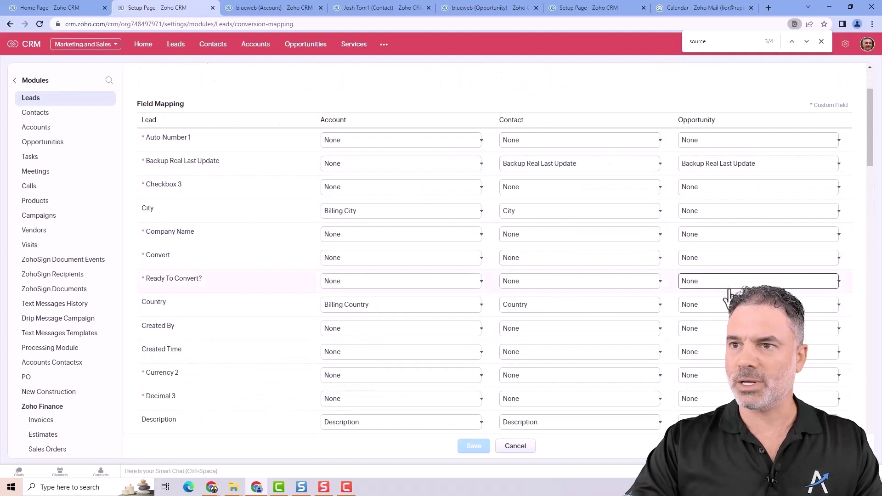
{"action": "scroll", "coordinate": [721, 285], "scroll_direction": "down", "scroll_amount": 5}
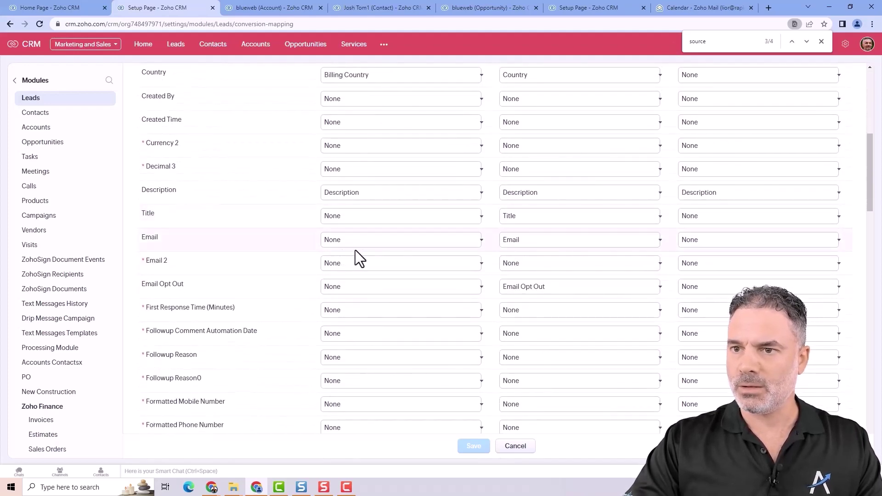
{"action": "left_click", "coordinate": [377, 242]}
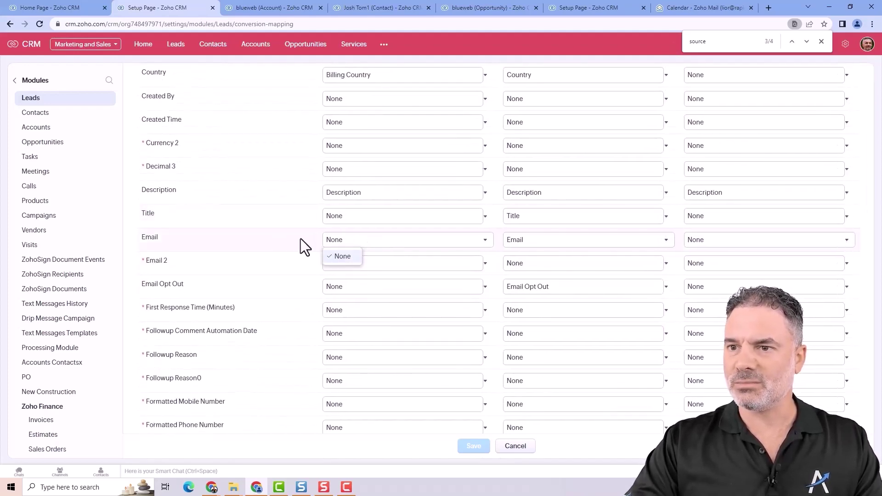
{"action": "left_click", "coordinate": [342, 255]}
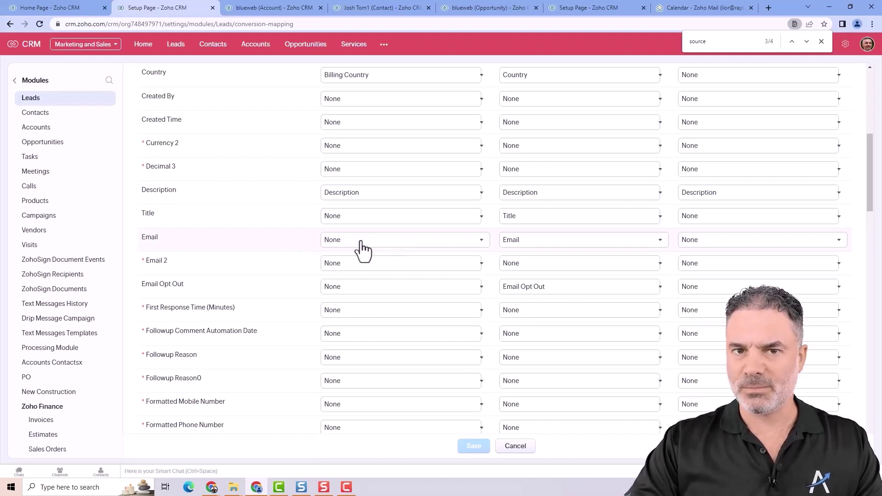
{"action": "left_click", "coordinate": [357, 239]}
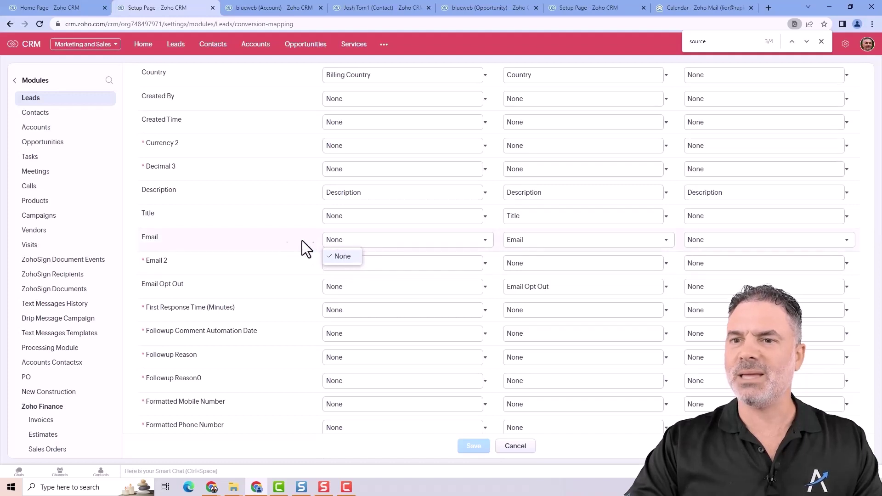
{"action": "left_click", "coordinate": [263, 238]}
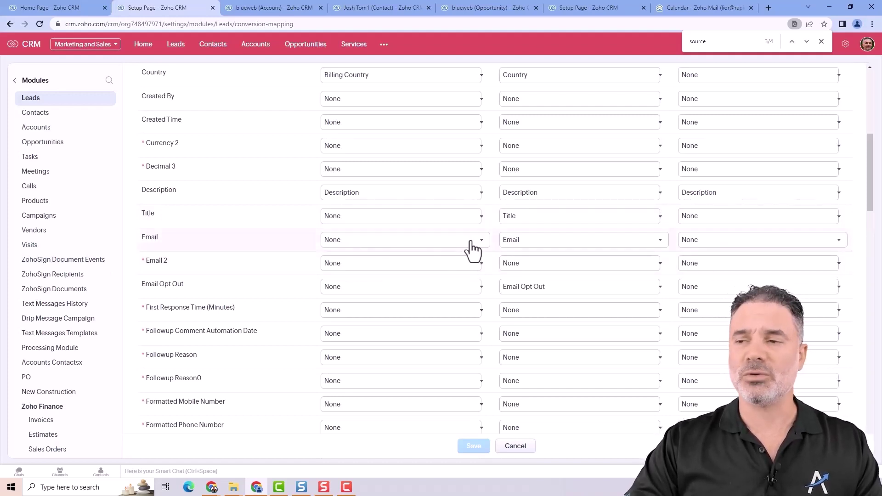
{"action": "scroll", "coordinate": [316, 189], "scroll_direction": "up", "scroll_amount": 7}
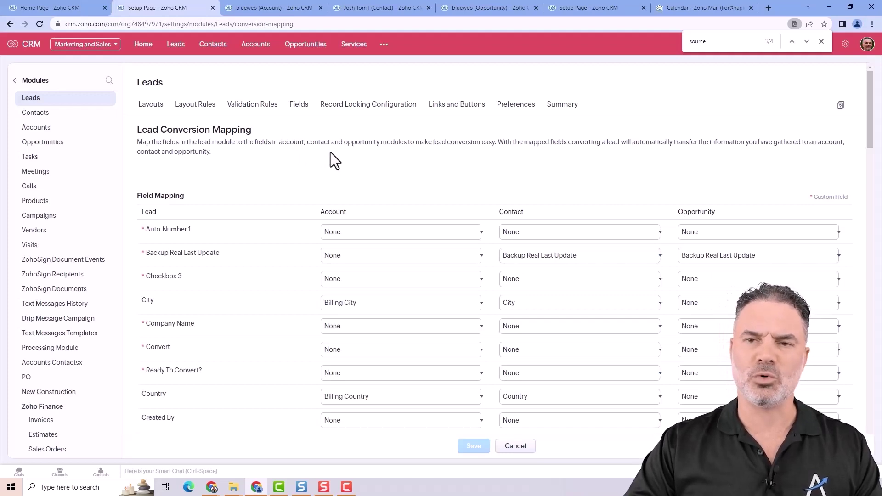
{"action": "left_click", "coordinate": [821, 42]}
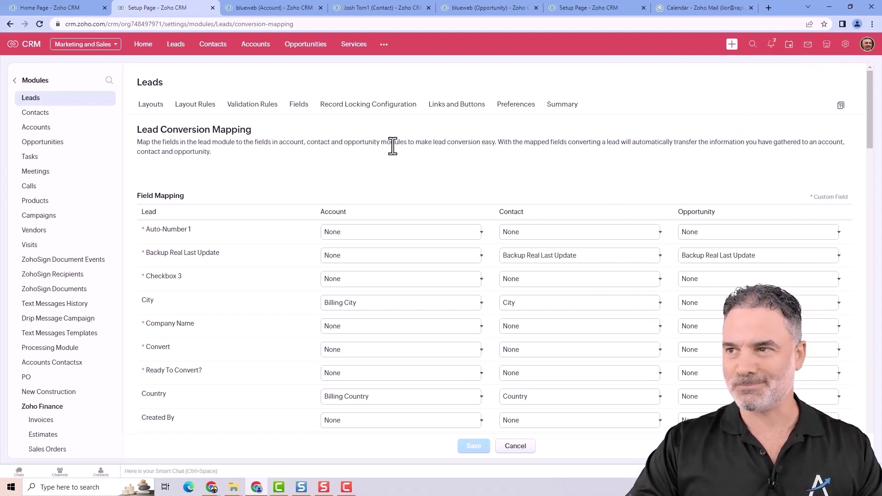
- Open the Standard Leads layout and drop a new Lookup field into The Basics section
{"action": "left_click", "coordinate": [39, 99]}
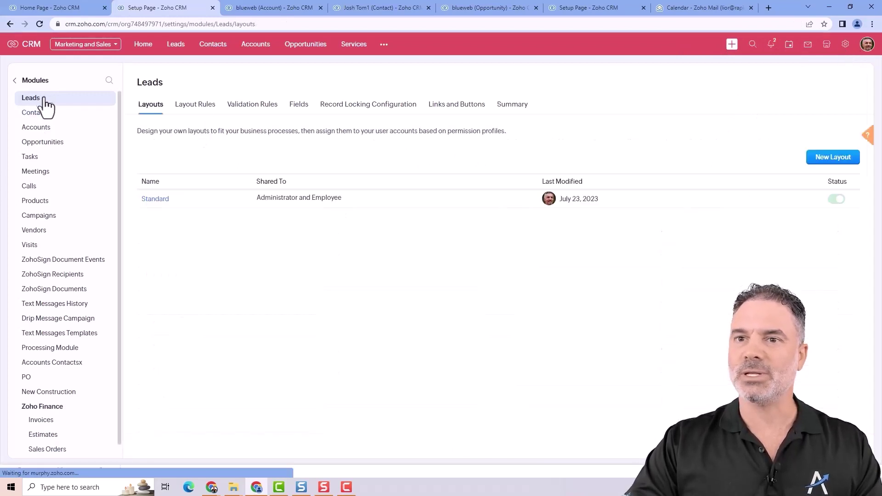
{"action": "left_click", "coordinate": [159, 199]}
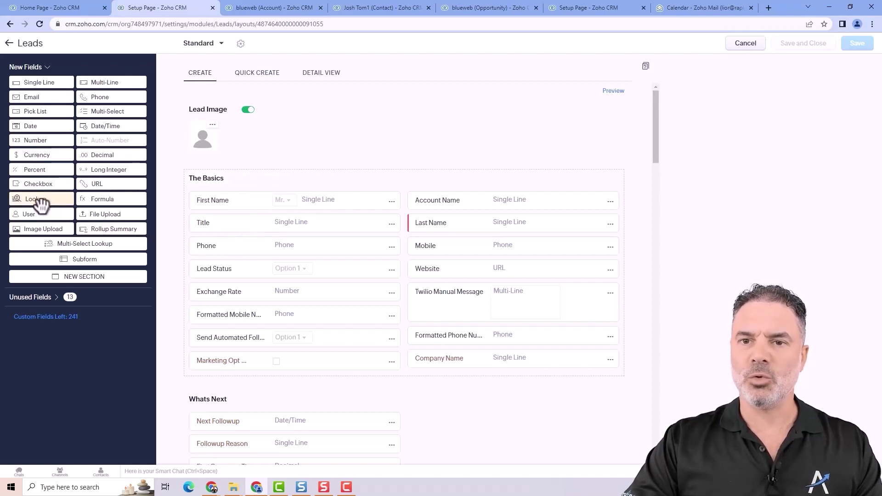
{"action": "left_click_drag", "start_coordinate": [39, 203], "coordinate": [469, 390]}
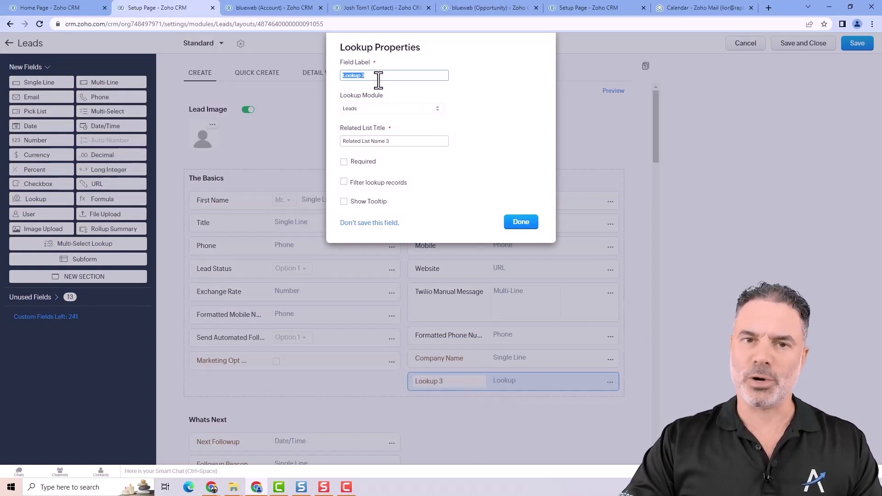
- Look over the blueweb account and contact tabs, then return to the blueweb opportunity
{"action": "left_click", "coordinate": [277, 6]}
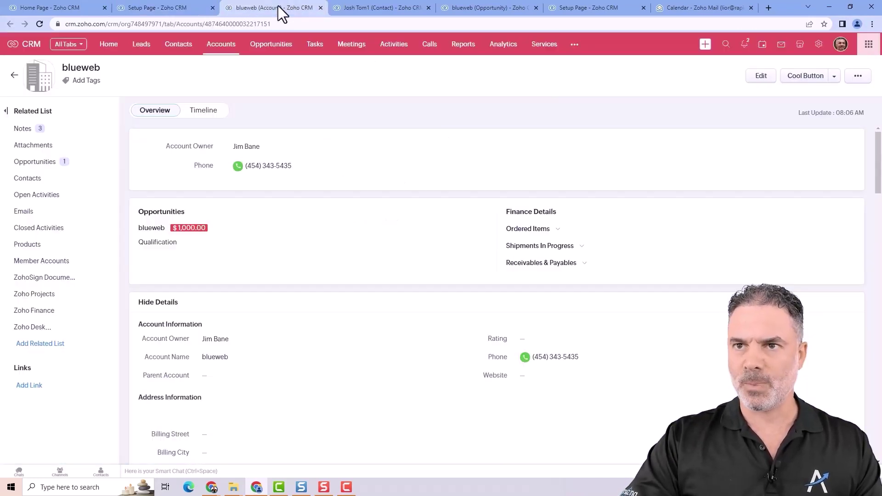
{"action": "left_click", "coordinate": [399, 5]}
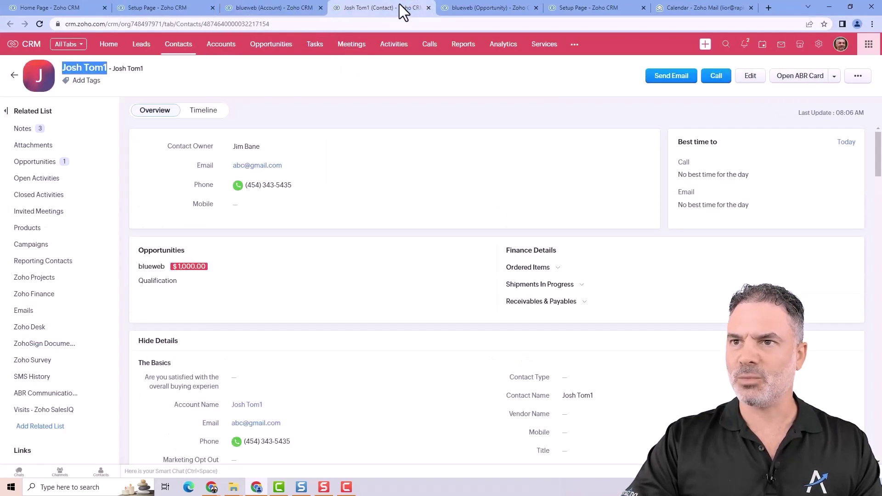
{"action": "left_click", "coordinate": [446, 6]}
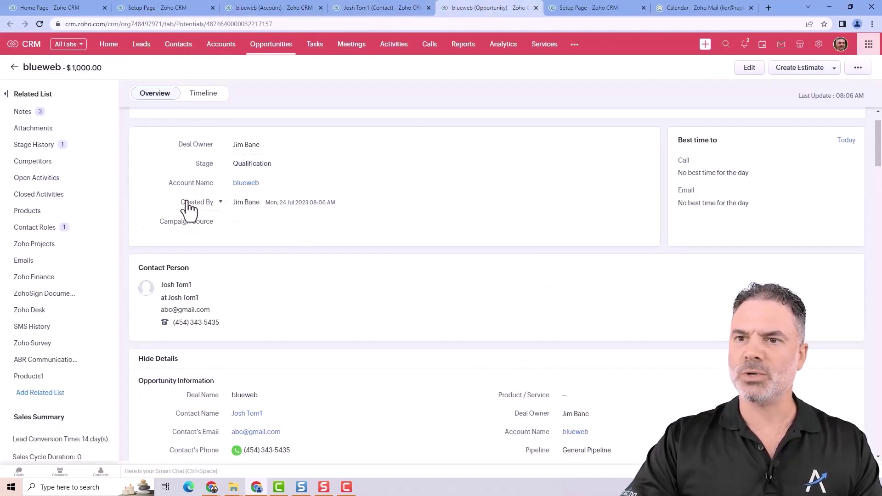
{"action": "left_click", "coordinate": [246, 184]}
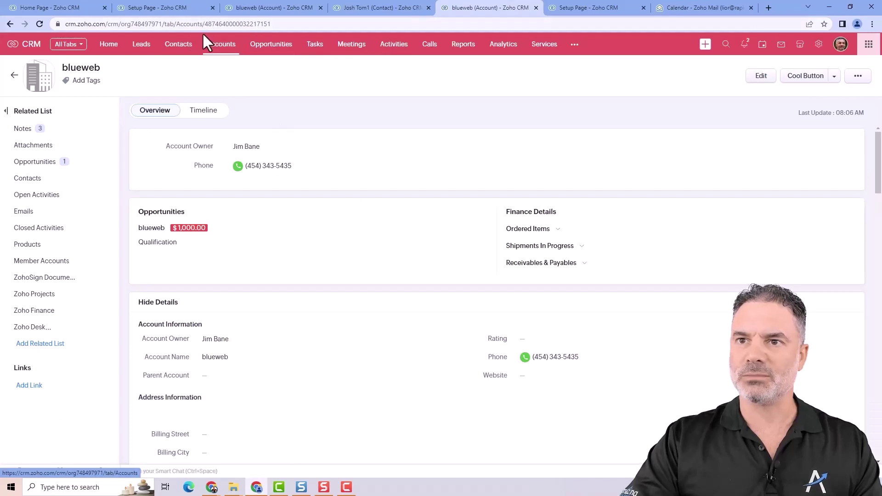
{"action": "left_click", "coordinate": [9, 24]}
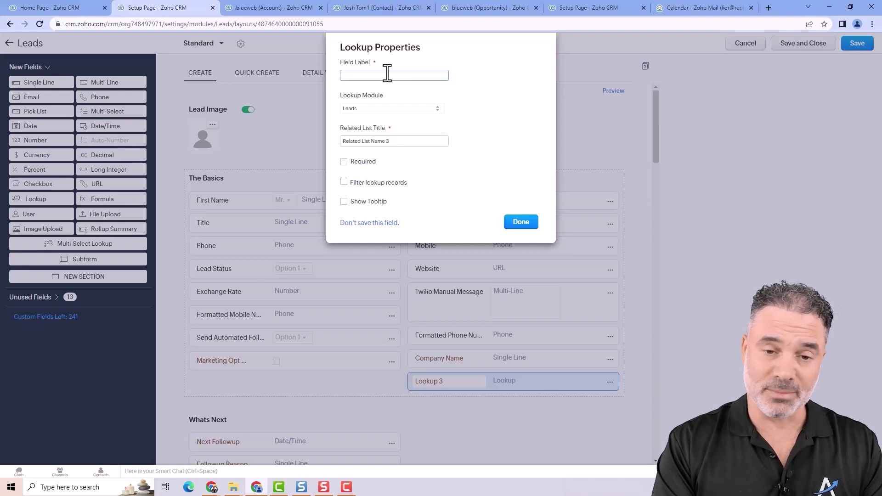
- Label the lookup Product Name, point it at Products, and retitle its related list Leads Products
{"action": "type", "text": "Pro"}
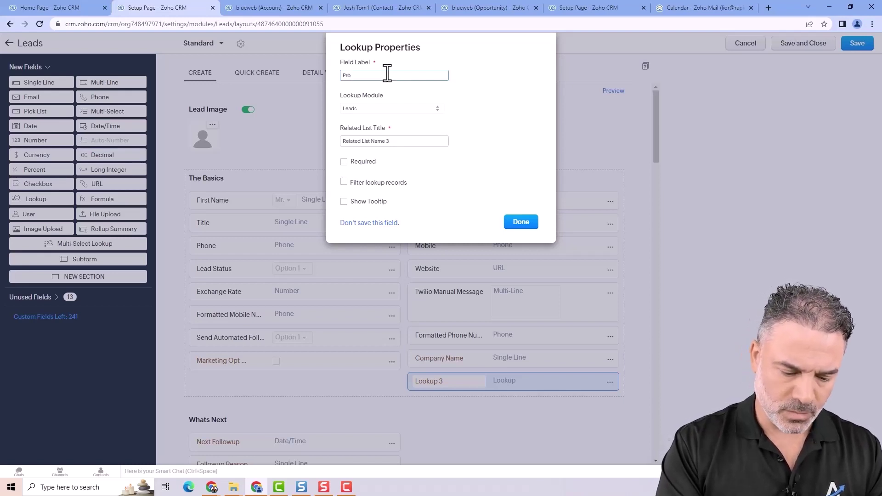
{"action": "type", "text": "duct Name"}
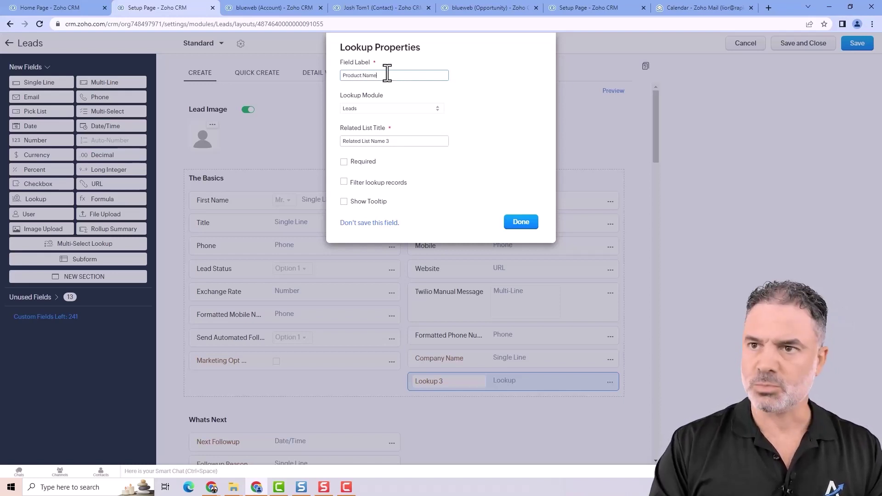
{"action": "left_click", "coordinate": [366, 110]}
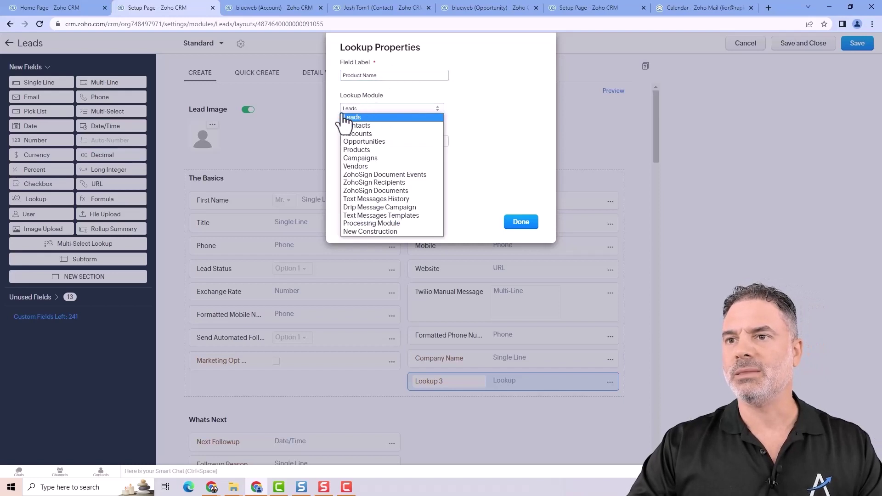
{"action": "left_click", "coordinate": [368, 150]}
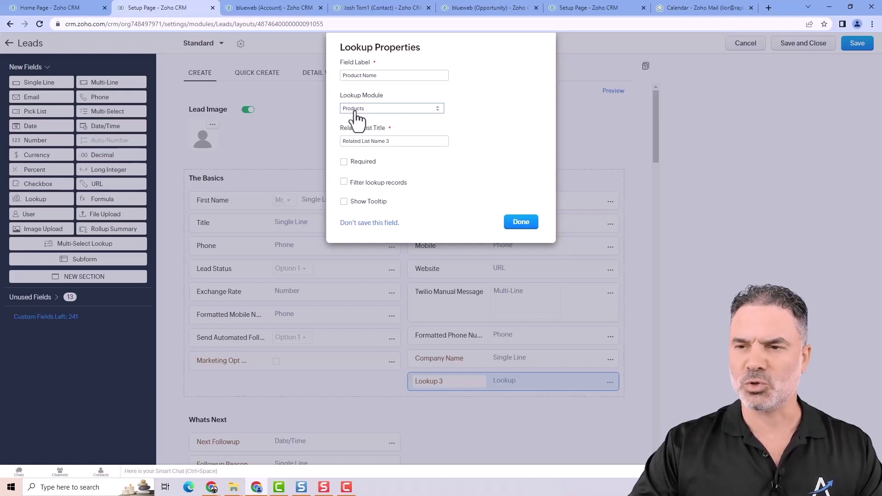
{"action": "left_click_drag", "start_coordinate": [396, 141], "coordinate": [314, 141]}
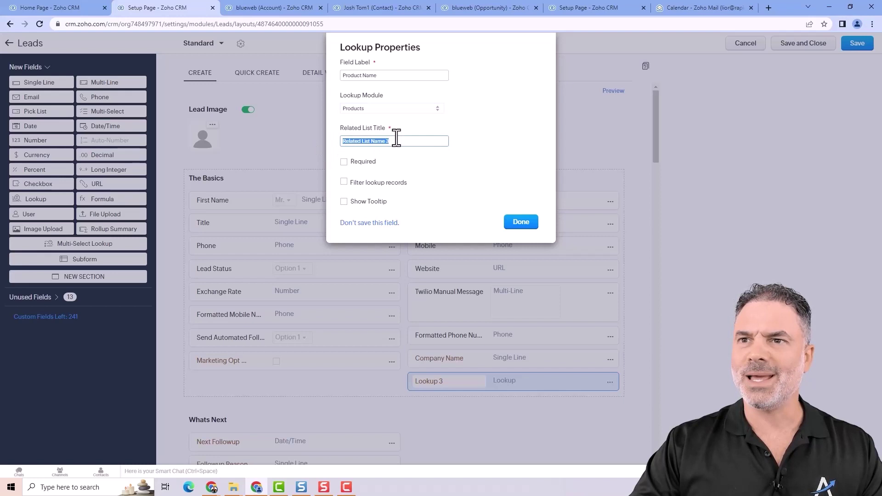
{"action": "left_click", "coordinate": [393, 7]}
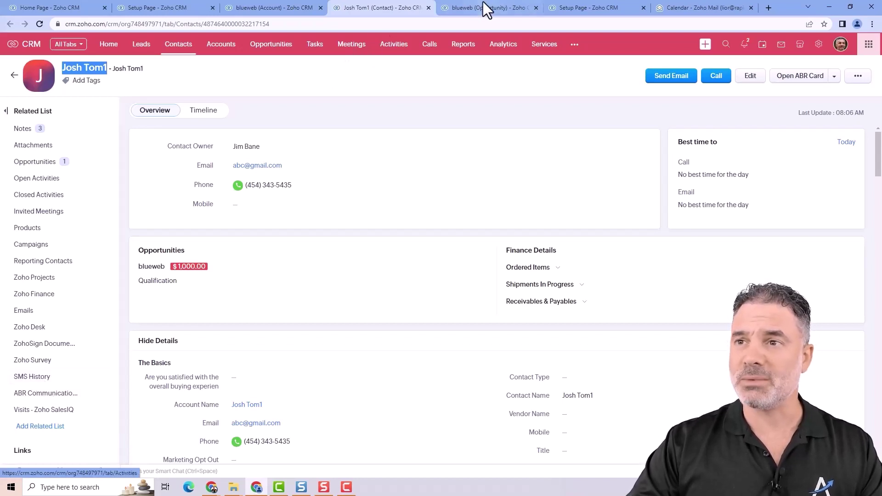
{"action": "left_click", "coordinate": [156, 8]}
{"action": "type", "text": "Products"}
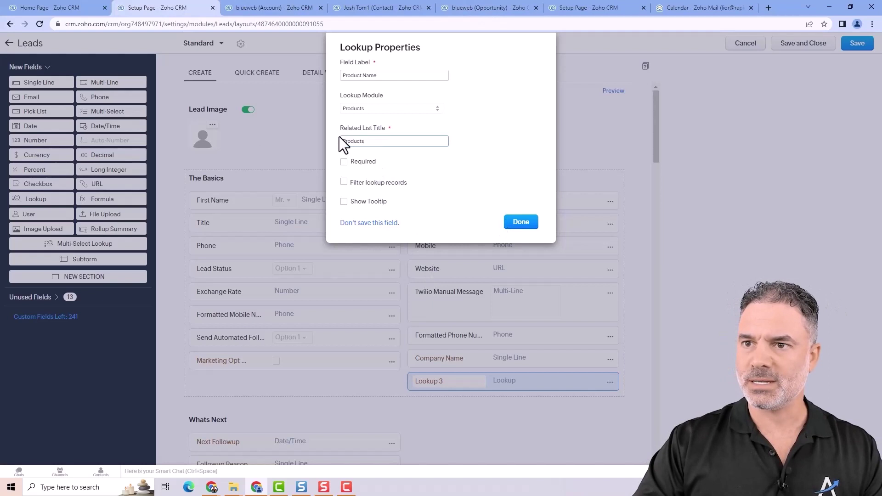
{"action": "type", "text": "Leads"}
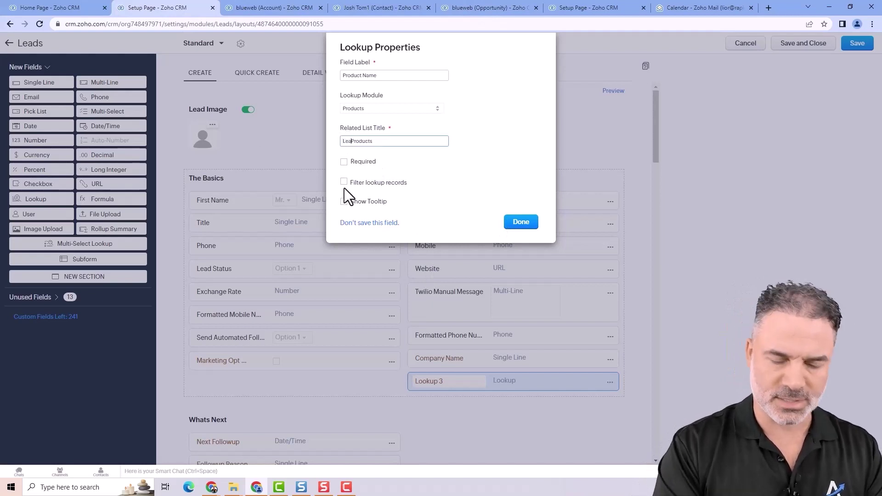
- Save the Leads layout with the Product Name lookup and open lead 12345
{"action": "left_click", "coordinate": [521, 224]}
{"action": "left_click", "coordinate": [857, 43]}
{"action": "left_click", "coordinate": [271, 8]}
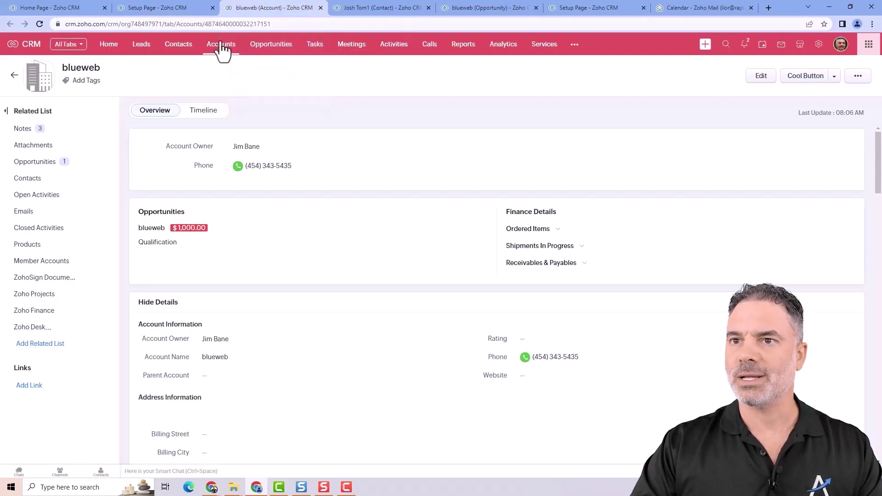
{"action": "left_click", "coordinate": [140, 46]}
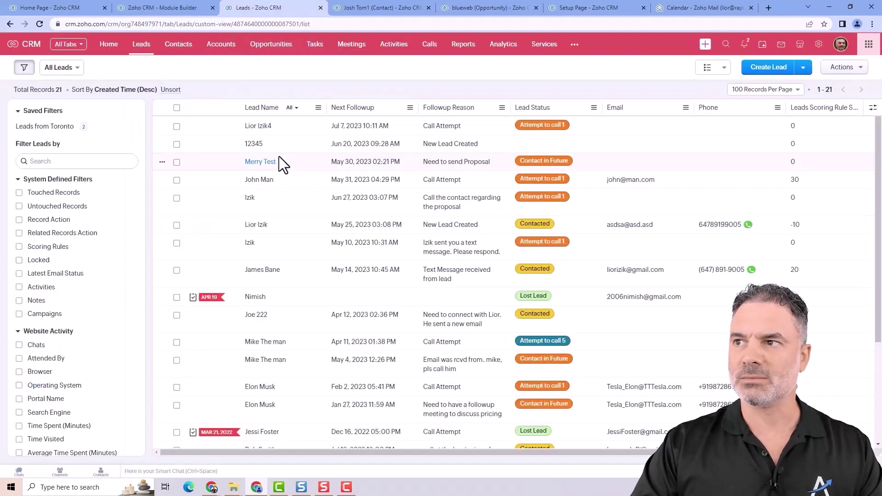
{"action": "left_click", "coordinate": [255, 144]}
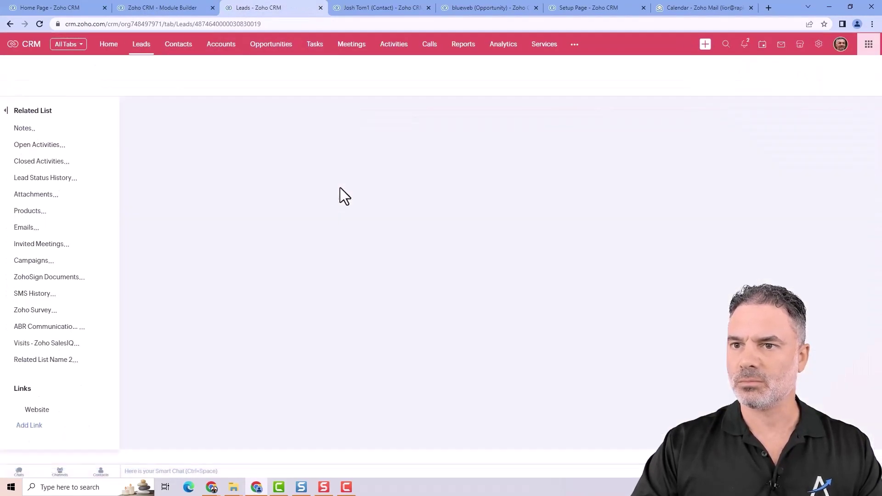
- Set lead 12345's Product Name to Gold Package and open the Gold Package product record
{"action": "scroll", "coordinate": [453, 281], "scroll_direction": "down", "scroll_amount": 3}
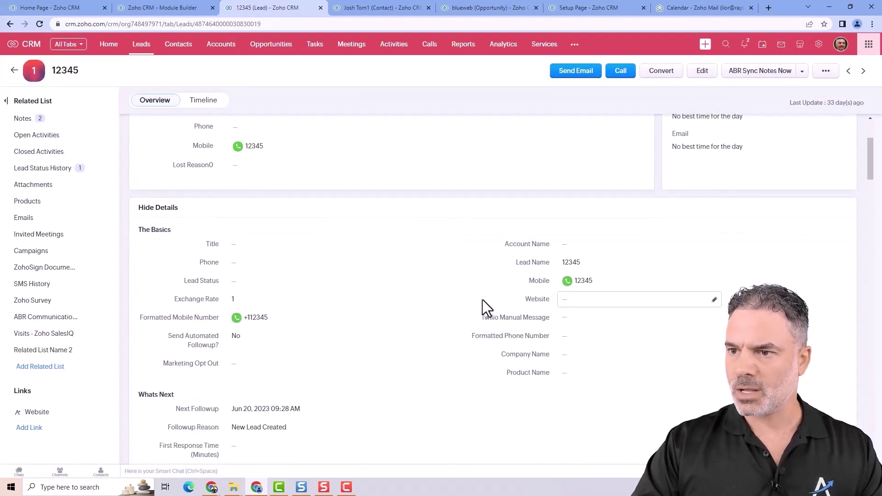
{"action": "scroll", "coordinate": [476, 305], "scroll_direction": "down", "scroll_amount": 7}
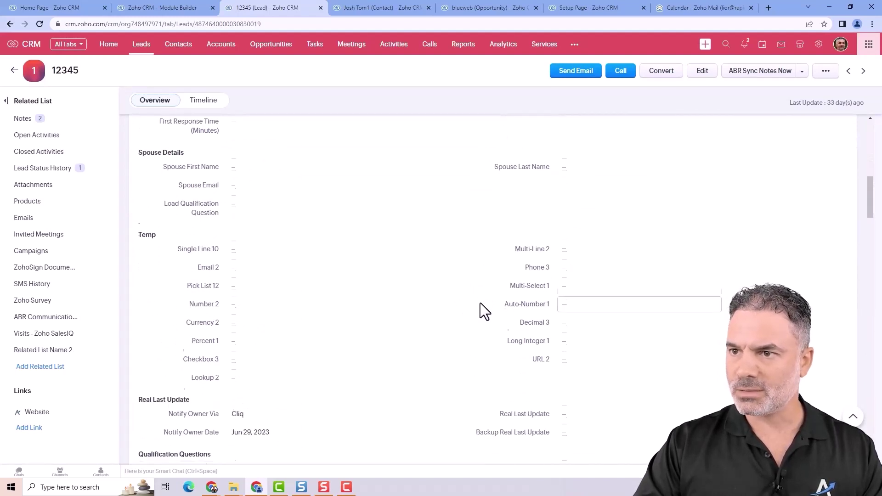
{"action": "scroll", "coordinate": [481, 302], "scroll_direction": "down", "scroll_amount": 2}
{"action": "scroll", "coordinate": [480, 303], "scroll_direction": "up", "scroll_amount": 5}
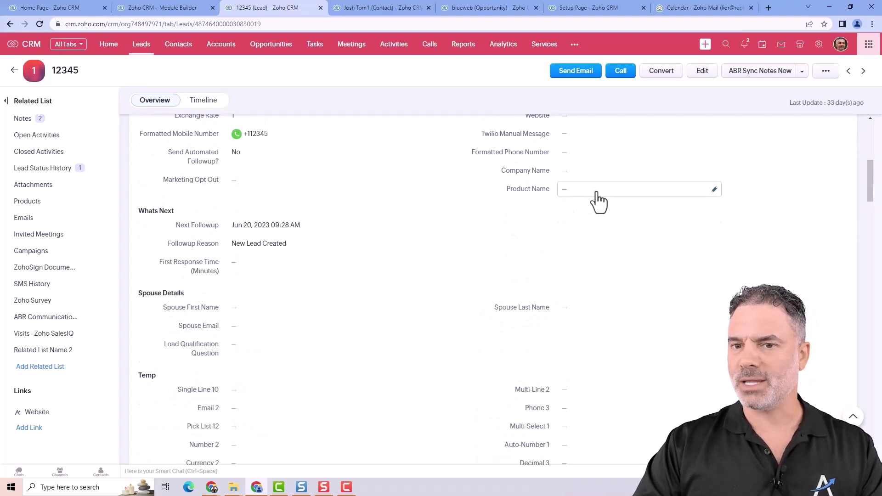
{"action": "left_click", "coordinate": [597, 192]}
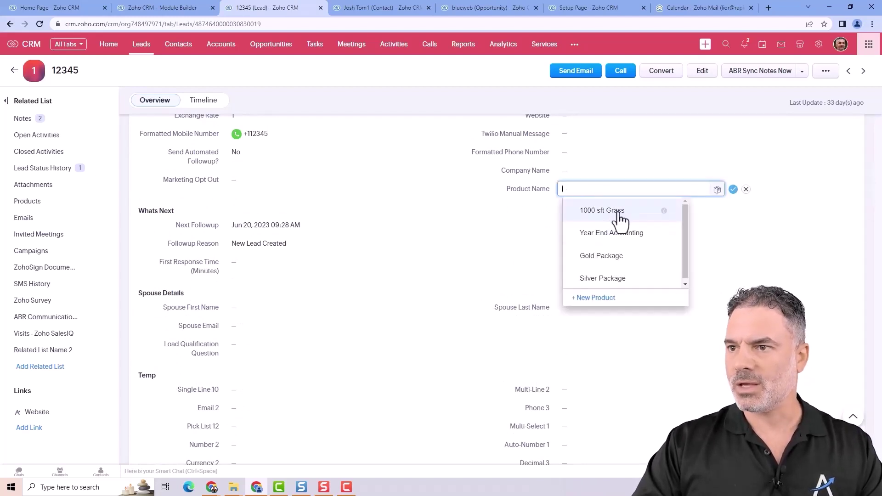
{"action": "left_click", "coordinate": [620, 256]}
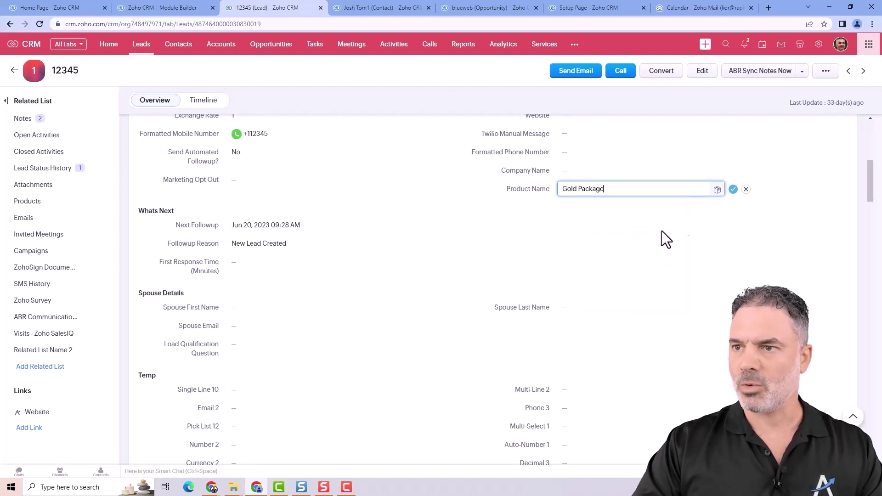
{"action": "left_click", "coordinate": [732, 189]}
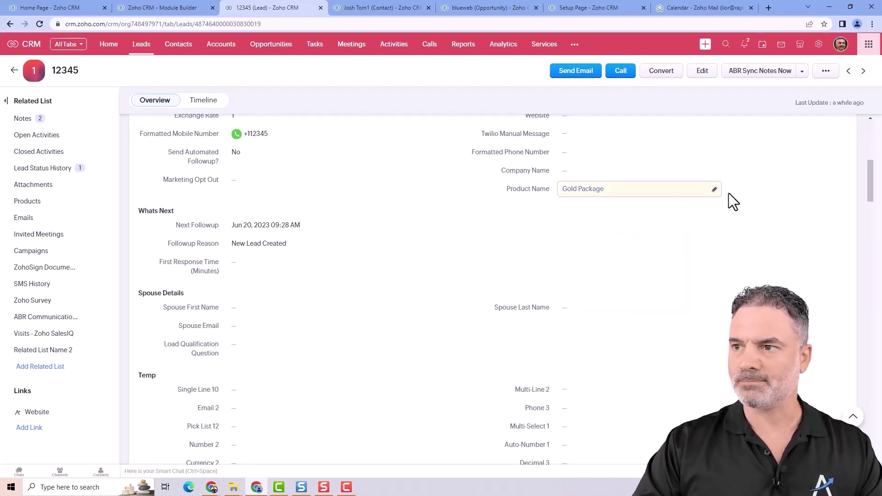
{"action": "left_click", "coordinate": [578, 194]}
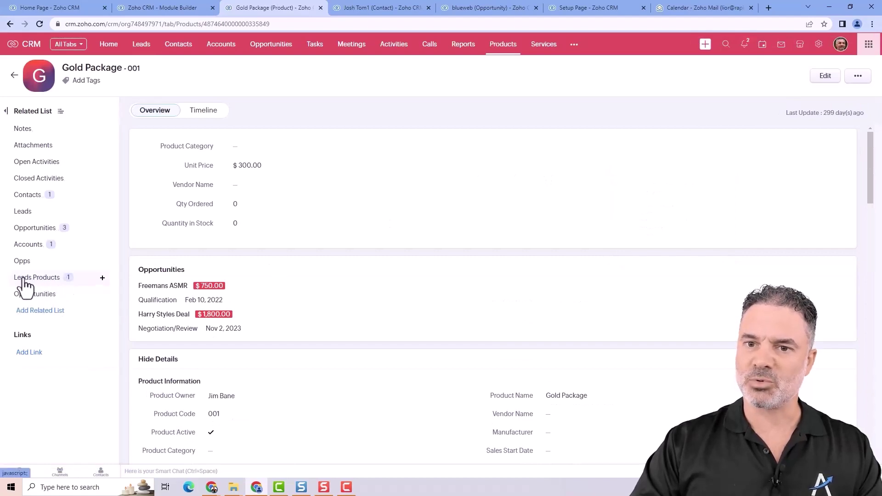
- Check Gold Package's Leads Products list for lead 12345, then return to the Leads layout editor
{"action": "left_click", "coordinate": [40, 278]}
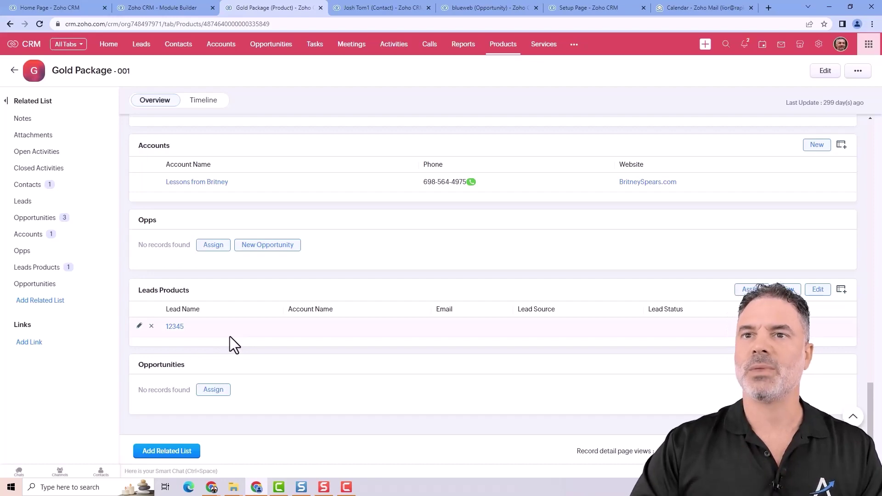
{"action": "left_click", "coordinate": [174, 7]}
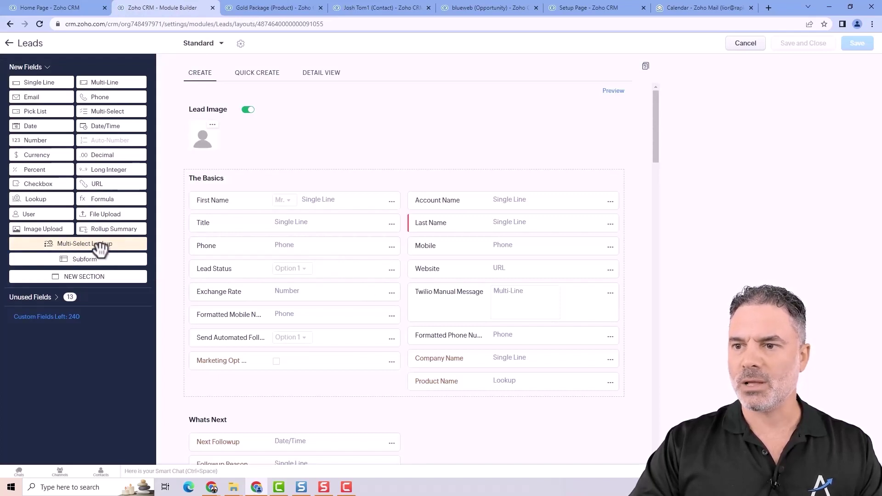
- Add a Products multi-select lookup related to Products, with a Products Leads linking module
{"action": "left_click_drag", "start_coordinate": [101, 248], "coordinate": [295, 383]}
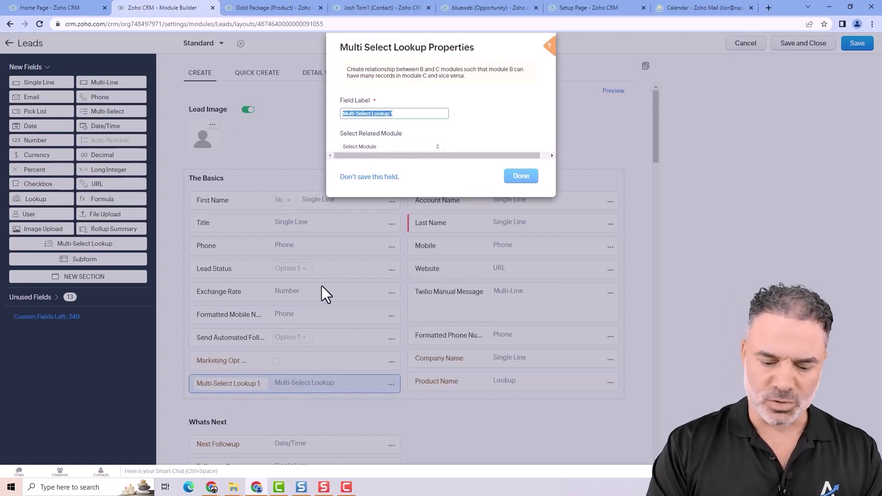
{"action": "type", "text": "Produ"}
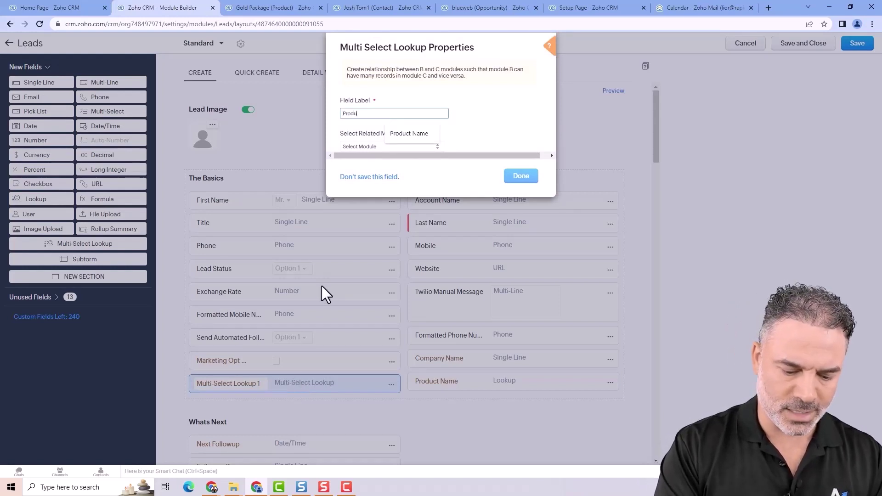
{"action": "type", "text": "cts"}
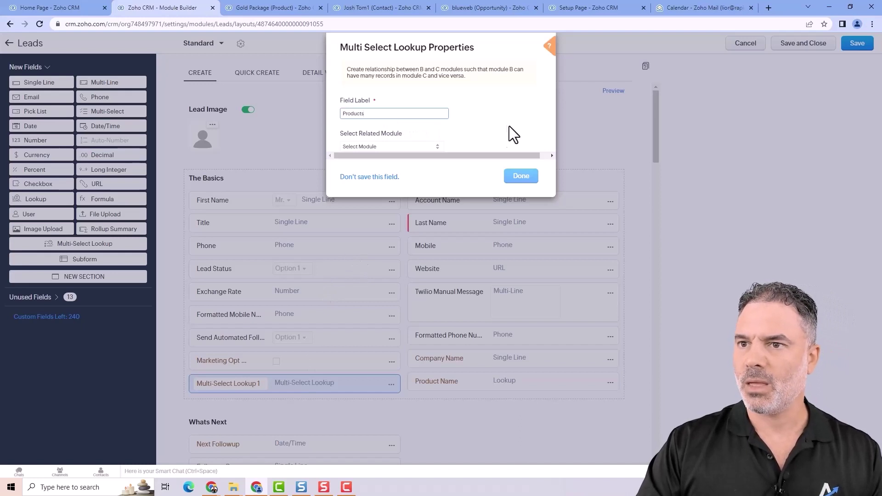
{"action": "left_click", "coordinate": [411, 146]}
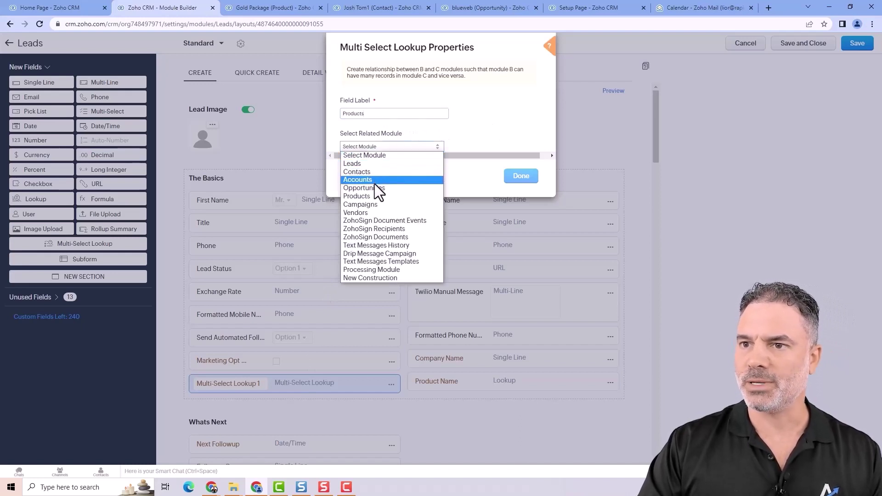
{"action": "left_click", "coordinate": [375, 195]}
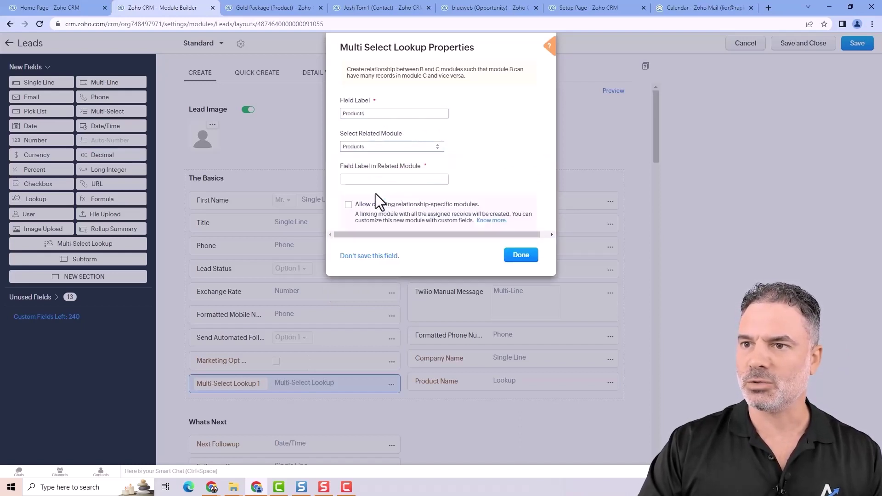
{"action": "left_click", "coordinate": [425, 179]}
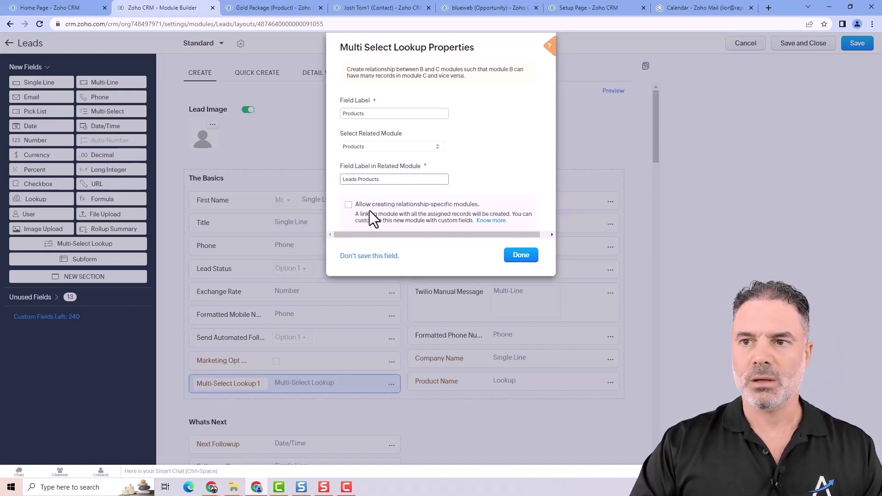
{"action": "left_click", "coordinate": [350, 205]}
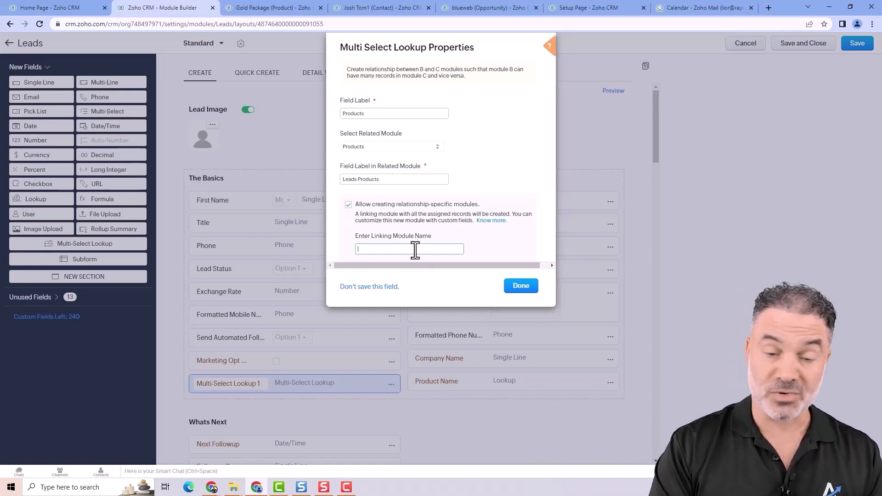
{"action": "type", "text": "Produc"}
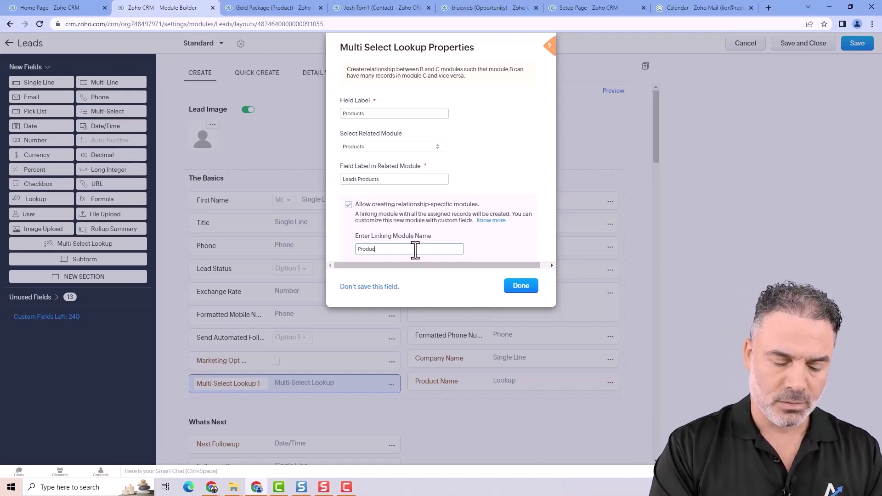
{"action": "type", "text": "ts Leads"}
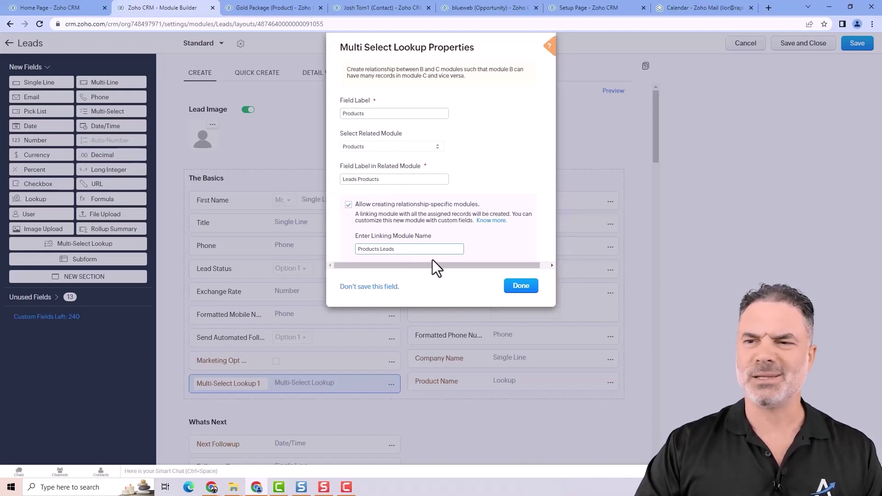
- Finish the Products field, save the Leads layout, and open a lead record
{"action": "left_click", "coordinate": [522, 288]}
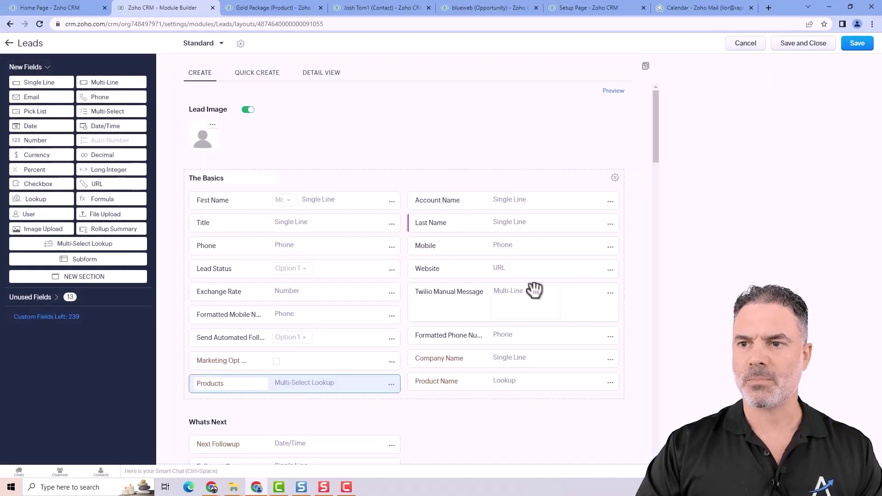
{"action": "left_click", "coordinate": [852, 47]}
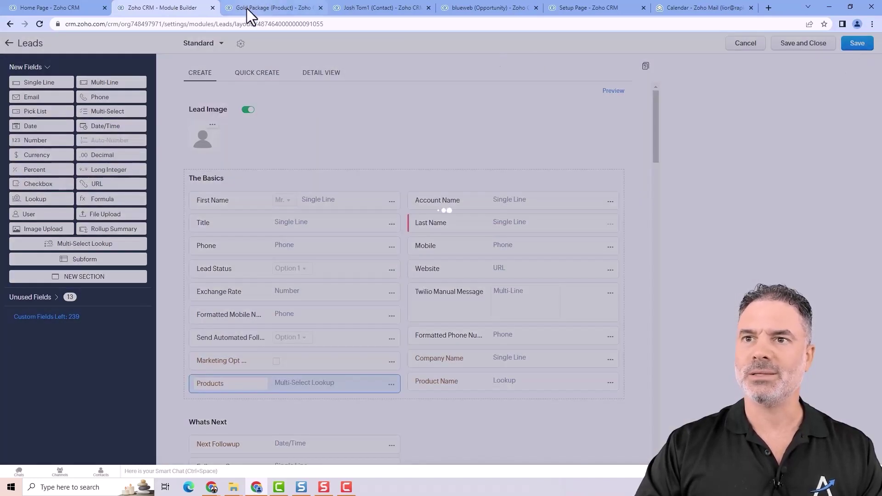
{"action": "left_click", "coordinate": [51, 7]}
{"action": "left_click", "coordinate": [116, 44]}
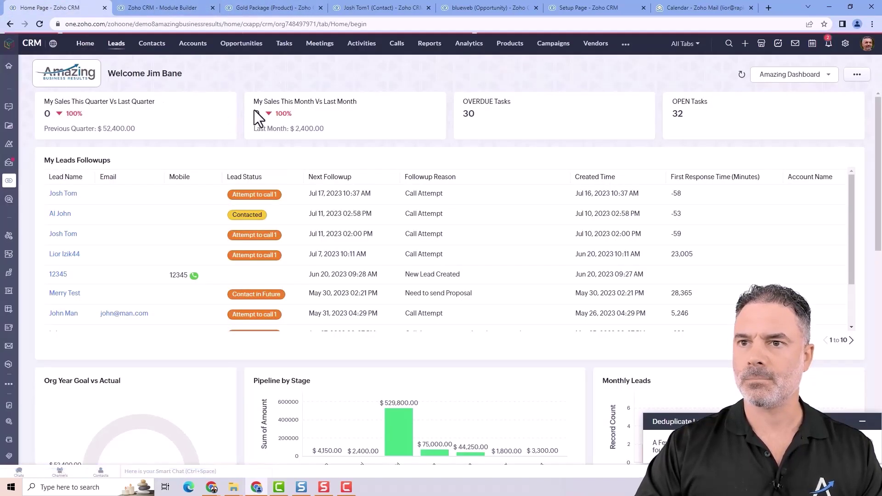
{"action": "left_click", "coordinate": [519, 126]}
{"action": "scroll", "coordinate": [486, 249], "scroll_direction": "down", "scroll_amount": 10}
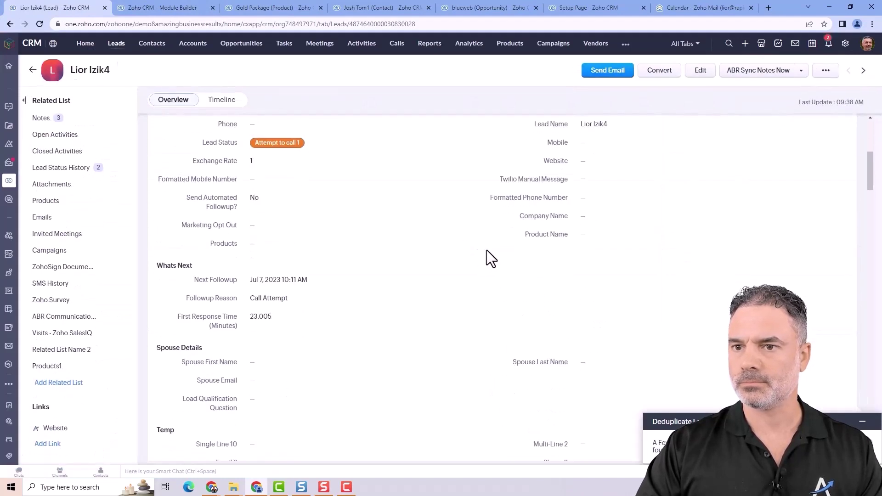
- Assign 1000 sft Grass, Bookkeeping Services and Year End Accounting to the lead's Products field
{"action": "left_click", "coordinate": [263, 198]}
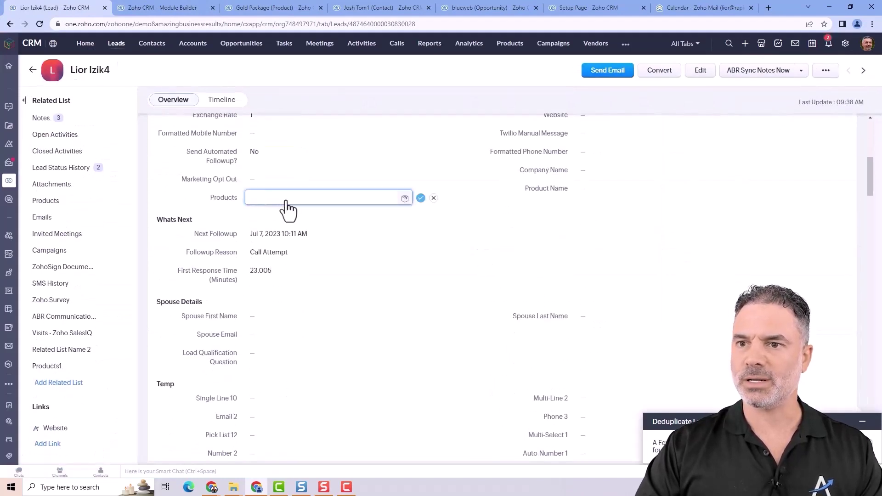
{"action": "left_click", "coordinate": [404, 198]}
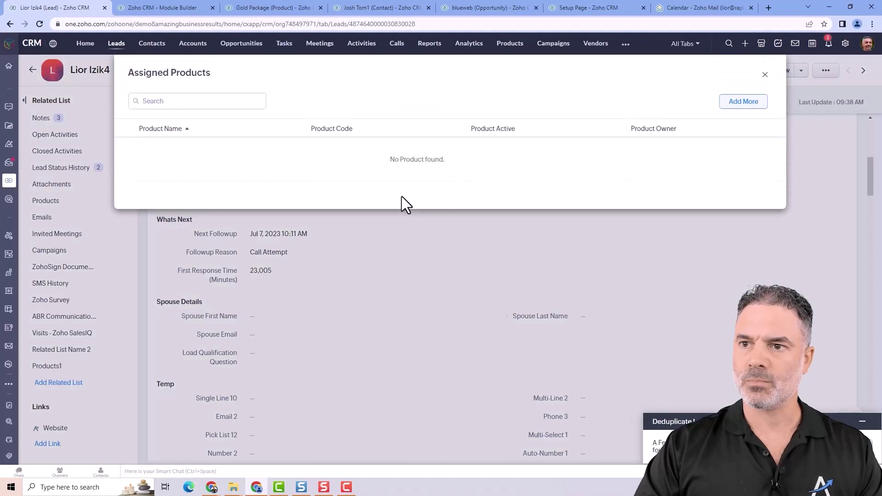
{"action": "left_click", "coordinate": [739, 103]}
{"action": "left_click", "coordinate": [132, 146]}
{"action": "left_click", "coordinate": [132, 163]}
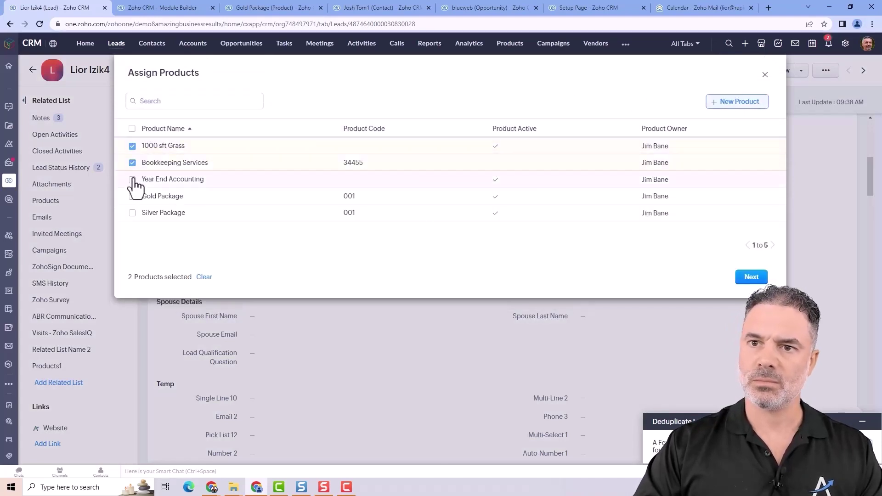
{"action": "left_click", "coordinate": [132, 180]}
{"action": "left_click", "coordinate": [757, 278]}
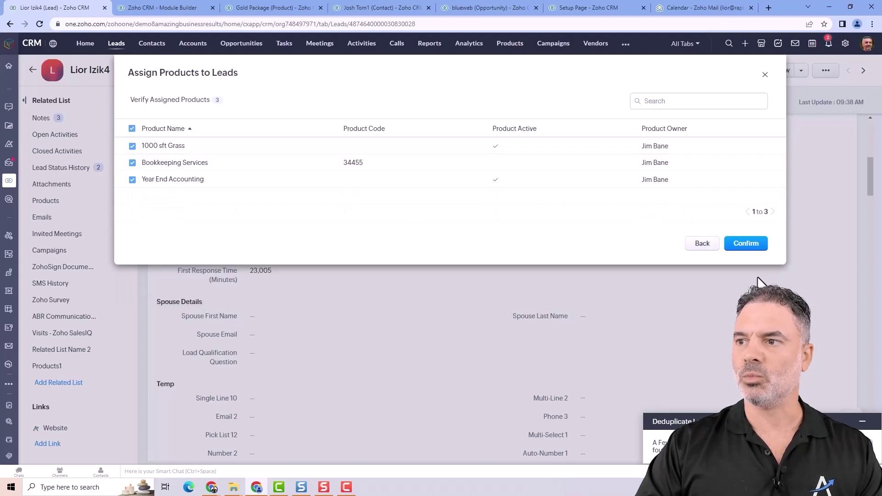
{"action": "left_click", "coordinate": [749, 243]}
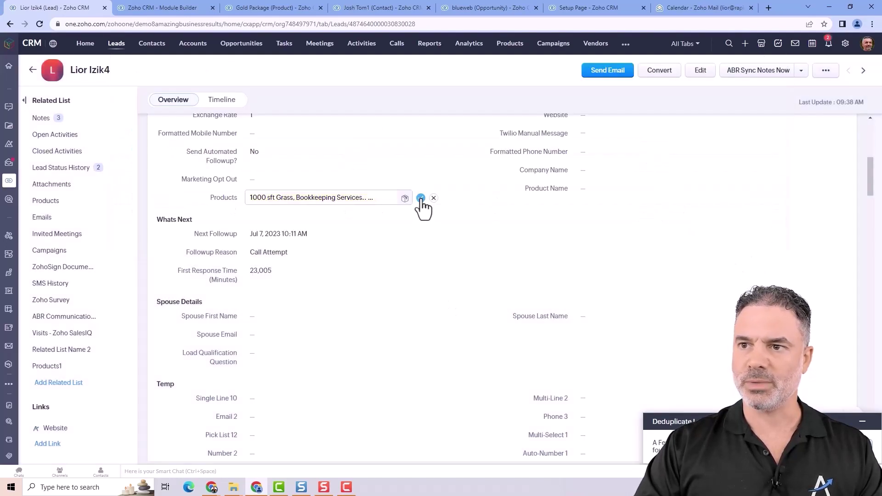
{"action": "left_click", "coordinate": [421, 198]}
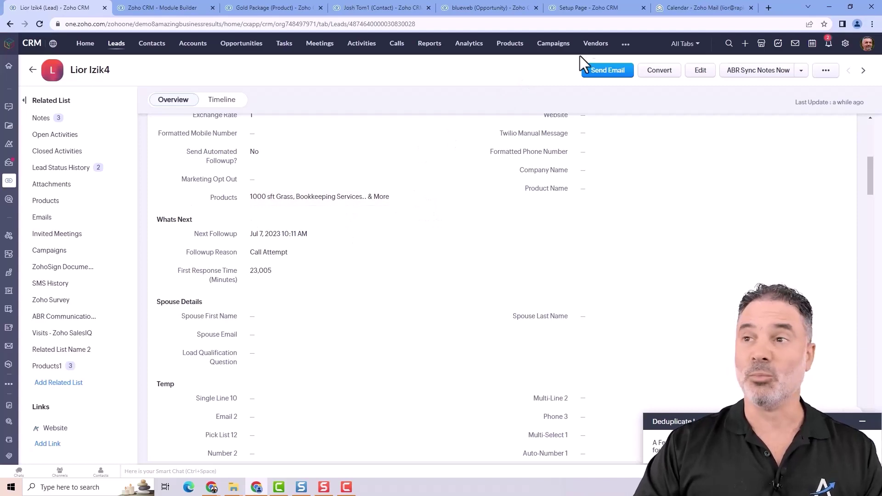
{"action": "left_click", "coordinate": [174, 7]}
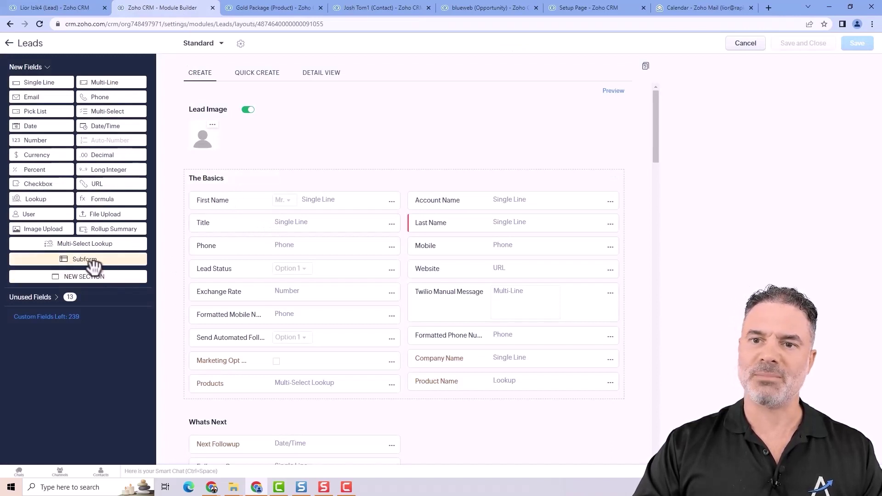
- Add a subform named My products and start a Lookup field inside it
{"action": "left_click_drag", "start_coordinate": [71, 262], "coordinate": [323, 286]}
{"action": "scroll", "coordinate": [383, 269], "scroll_direction": "down", "scroll_amount": 5}
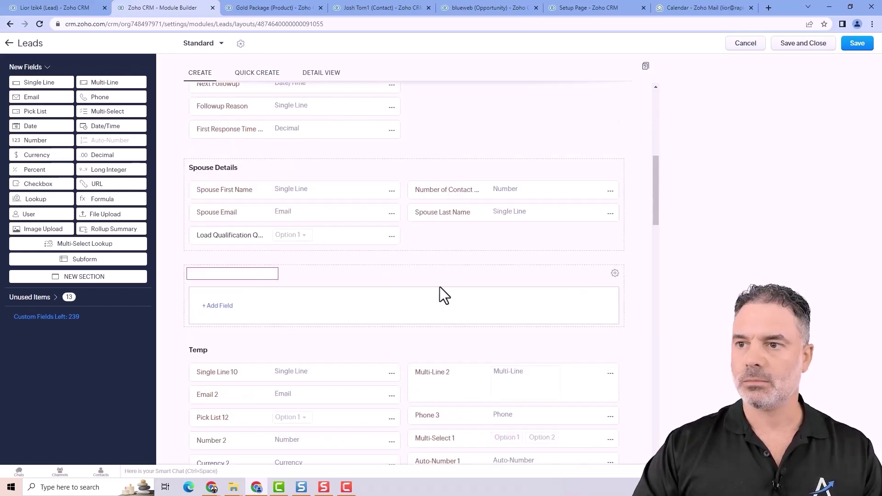
{"action": "left_click", "coordinate": [259, 274]}
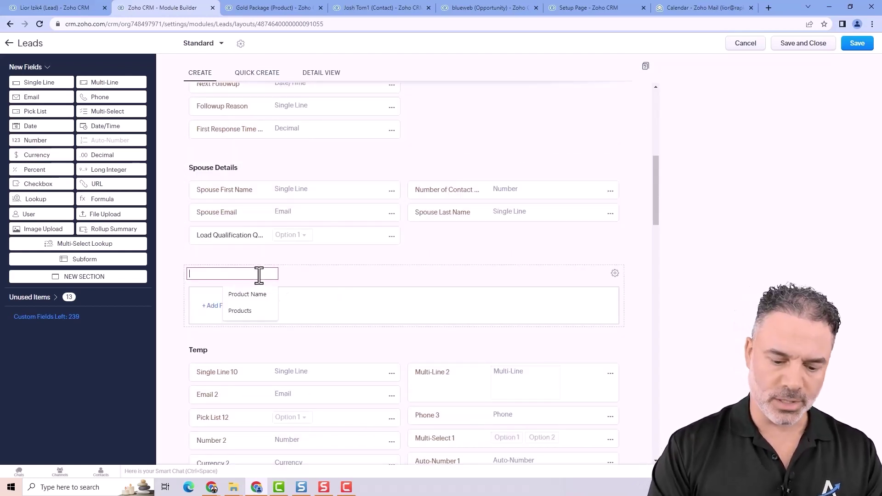
{"action": "type", "text": "M"}
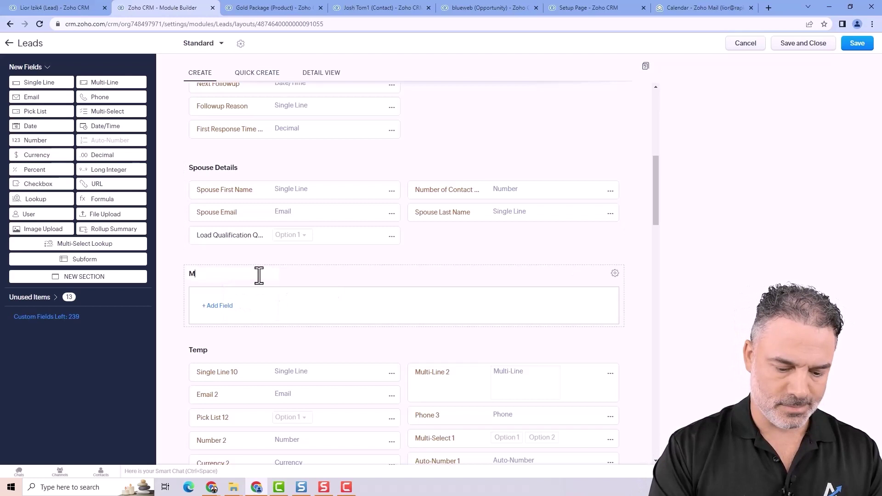
{"action": "type", "text": "y produc"}
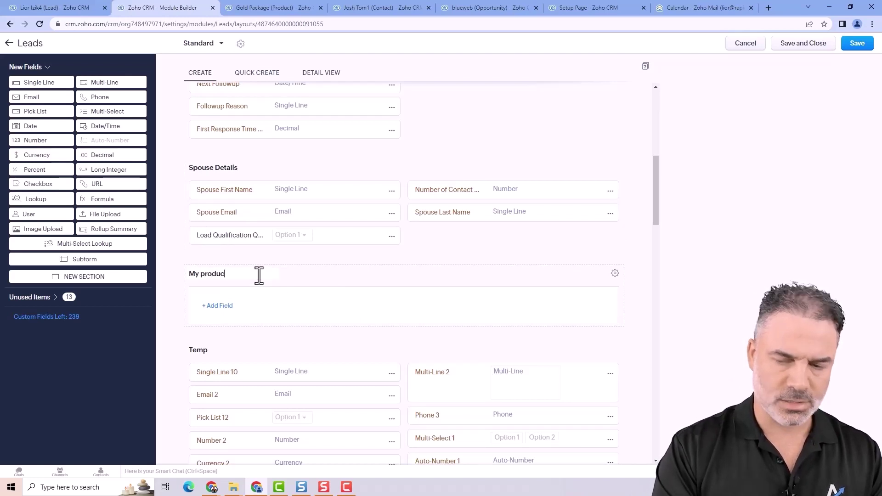
{"action": "type", "text": "ts"}
{"action": "left_click", "coordinate": [220, 306]}
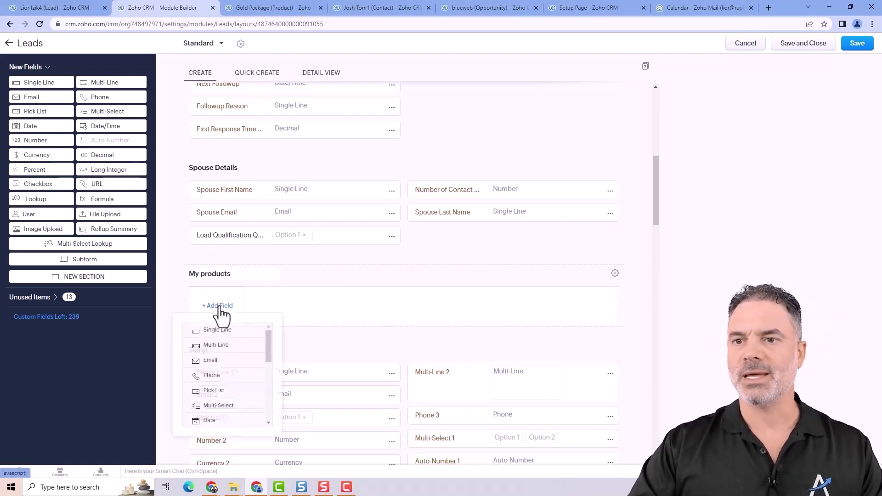
{"action": "mouse_move", "coordinate": [112, 182]}
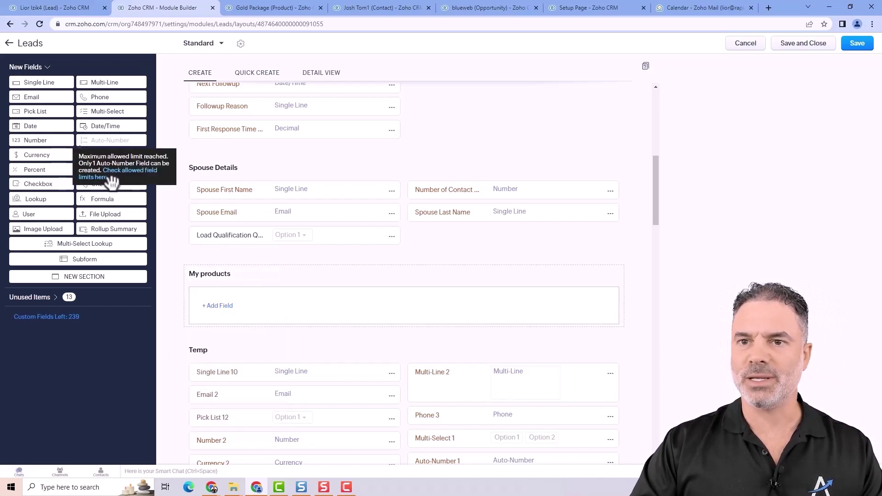
{"action": "left_click", "coordinate": [226, 308]}
{"action": "scroll", "coordinate": [219, 358], "scroll_direction": "down", "scroll_amount": 3}
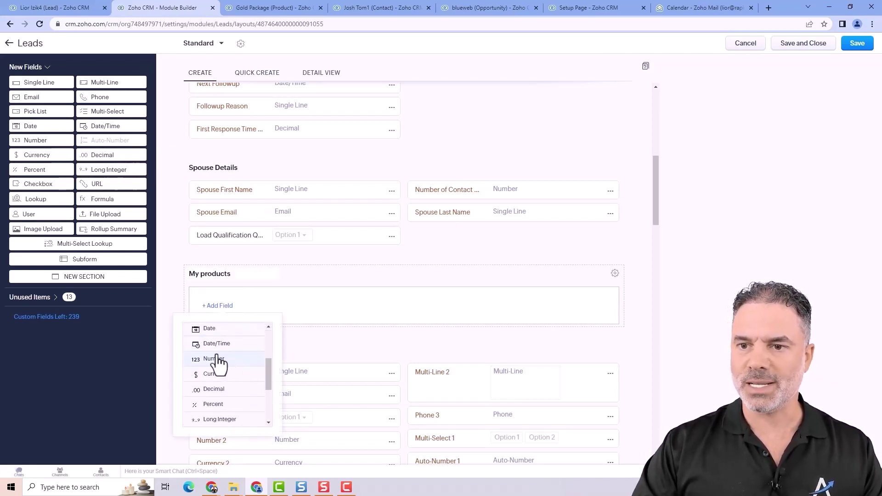
{"action": "scroll", "coordinate": [222, 391], "scroll_direction": "down", "scroll_amount": 3}
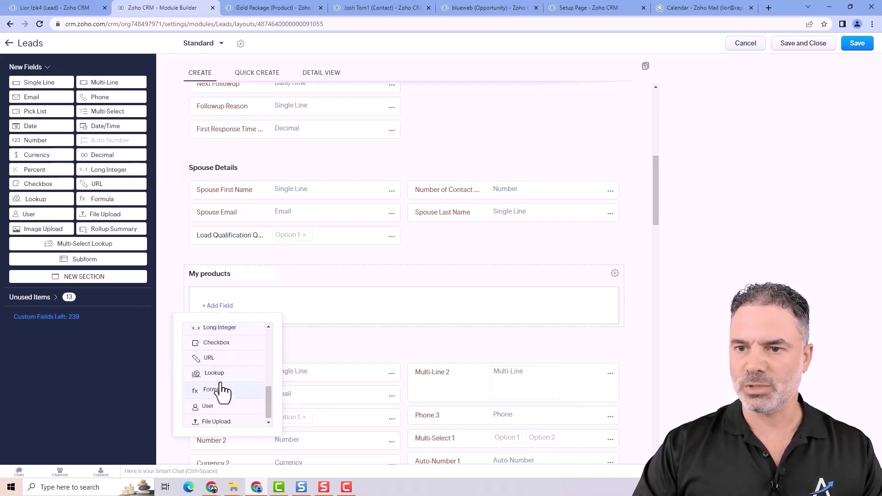
{"action": "left_click", "coordinate": [219, 372]}
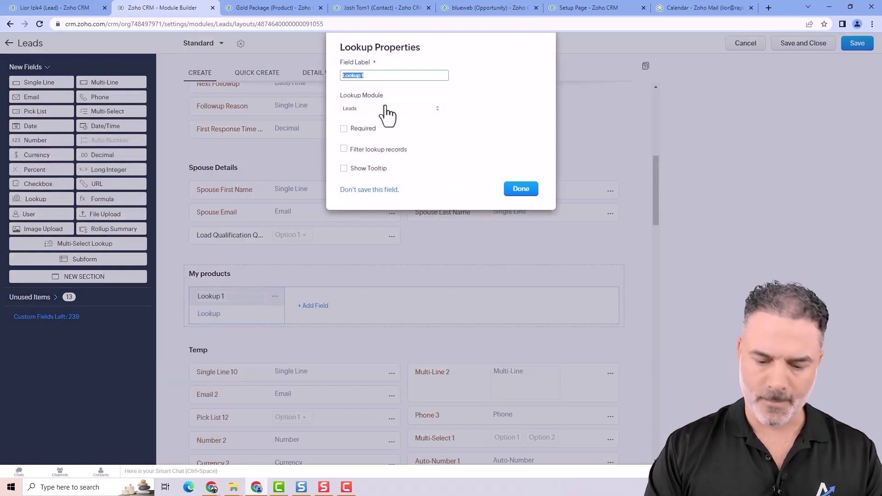
- Label the lookup Product Name and point it at the Products module
{"action": "type", "text": "Product"}
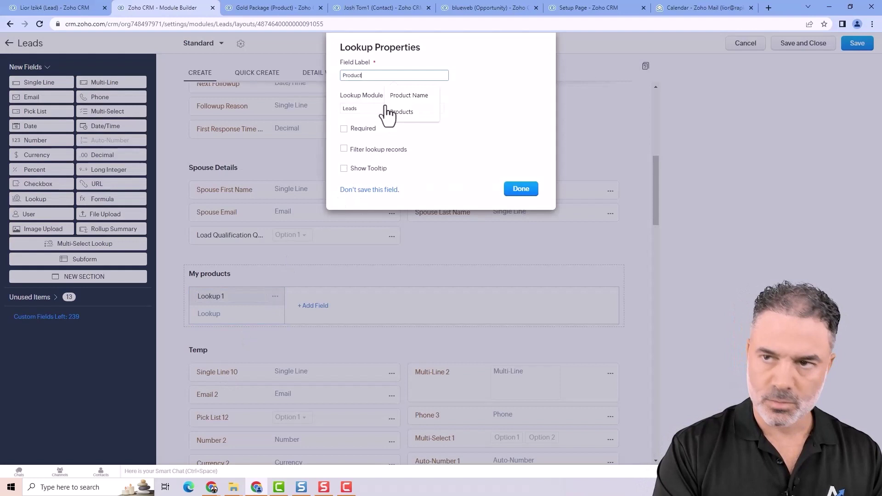
{"action": "type", "text": " Name"}
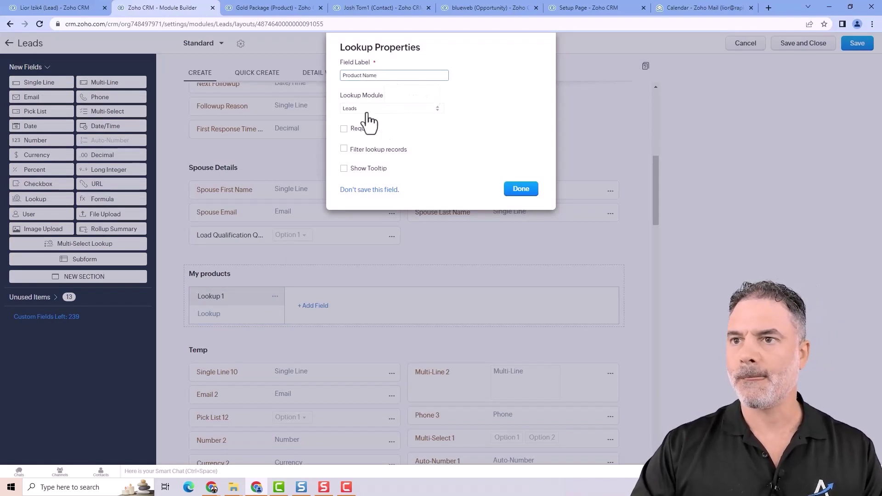
{"action": "left_click", "coordinate": [366, 109]}
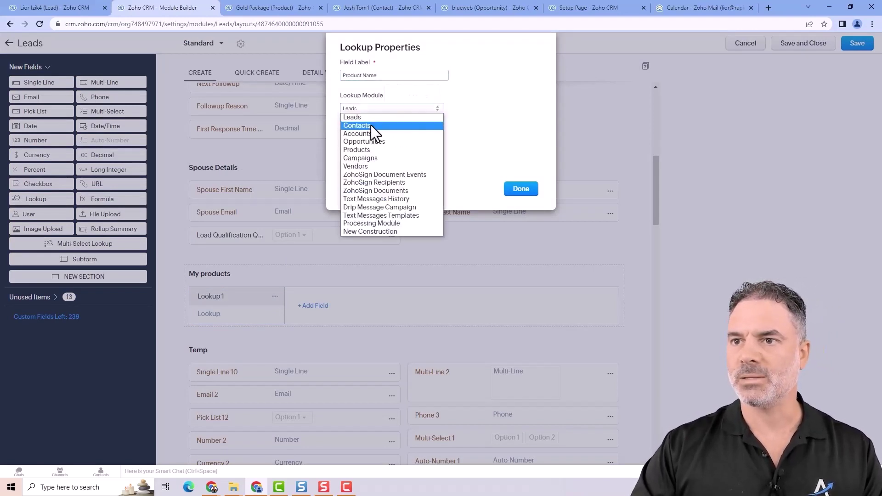
{"action": "left_click", "coordinate": [374, 151]}
{"action": "left_click", "coordinate": [517, 189]}
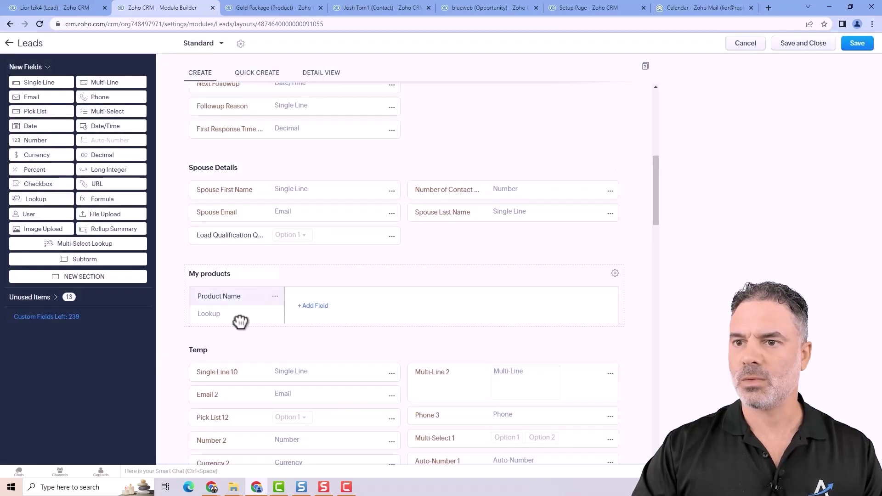
- Add a Price currency column to the My products subform
{"action": "left_click", "coordinate": [309, 308]}
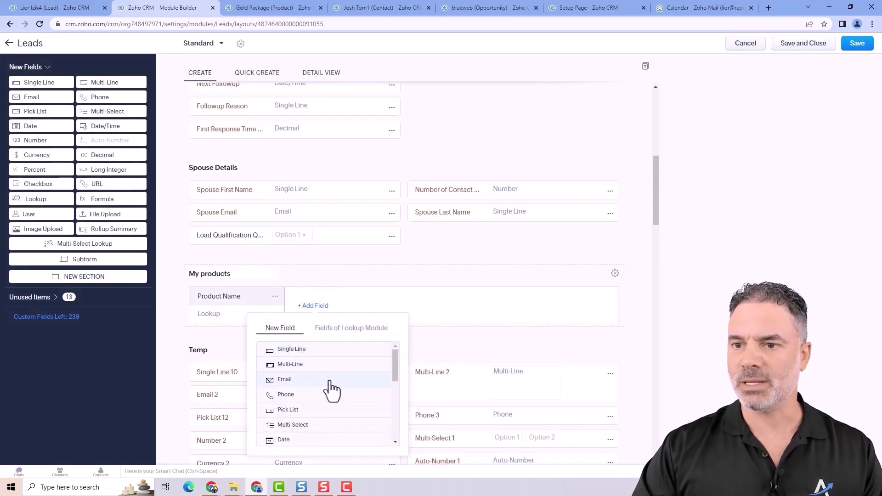
{"action": "scroll", "coordinate": [327, 389], "scroll_direction": "down", "scroll_amount": 3}
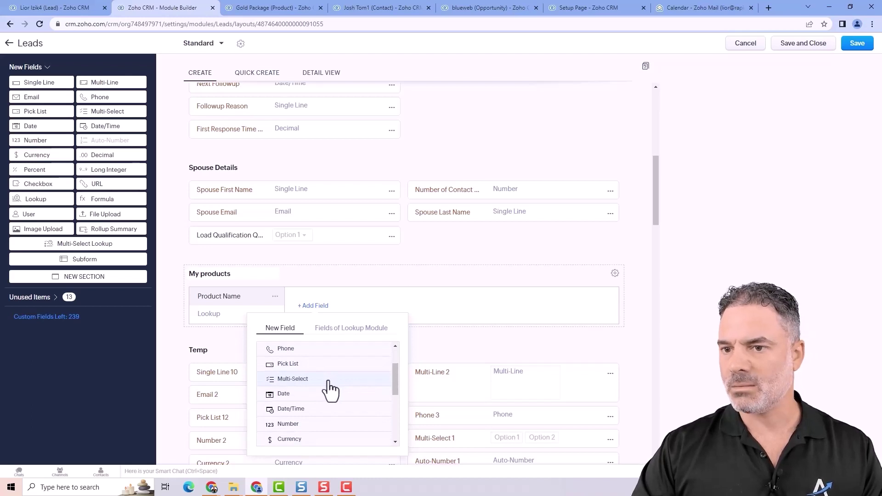
{"action": "scroll", "coordinate": [329, 390], "scroll_direction": "down", "scroll_amount": 2}
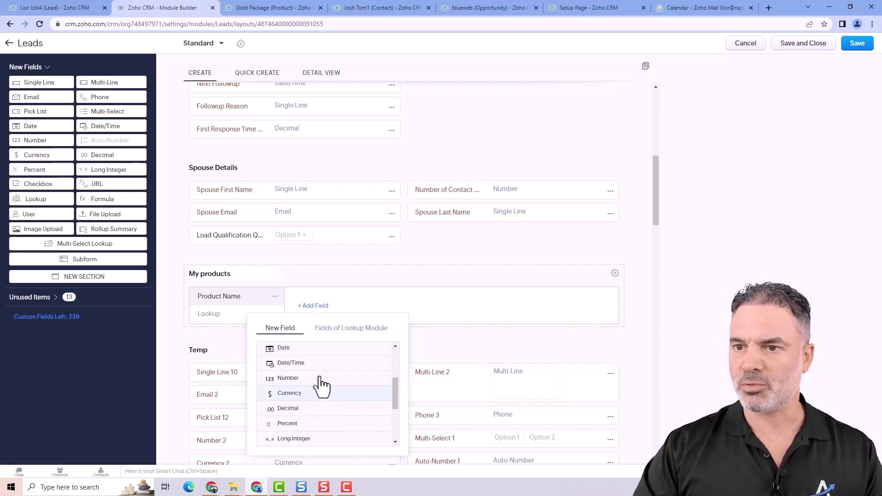
{"action": "left_click", "coordinate": [321, 388]}
{"action": "type", "text": "Pr"}
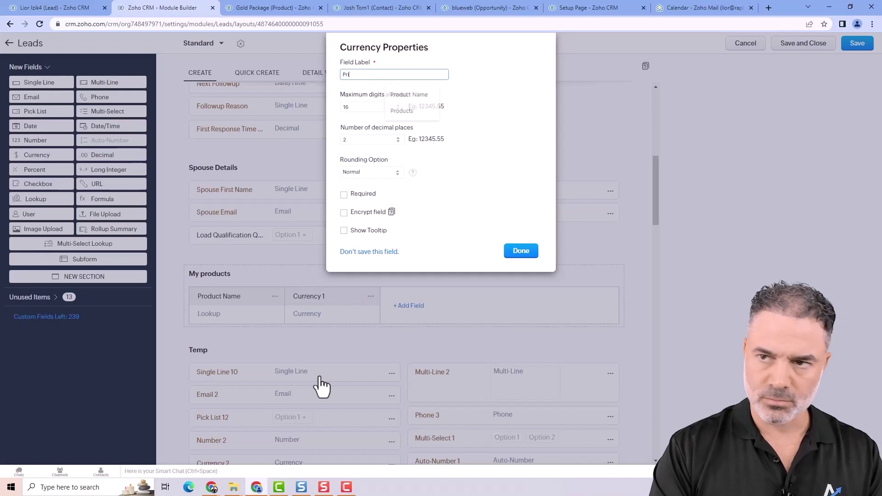
{"action": "type", "text": "ice"}
{"action": "left_click", "coordinate": [525, 254]}
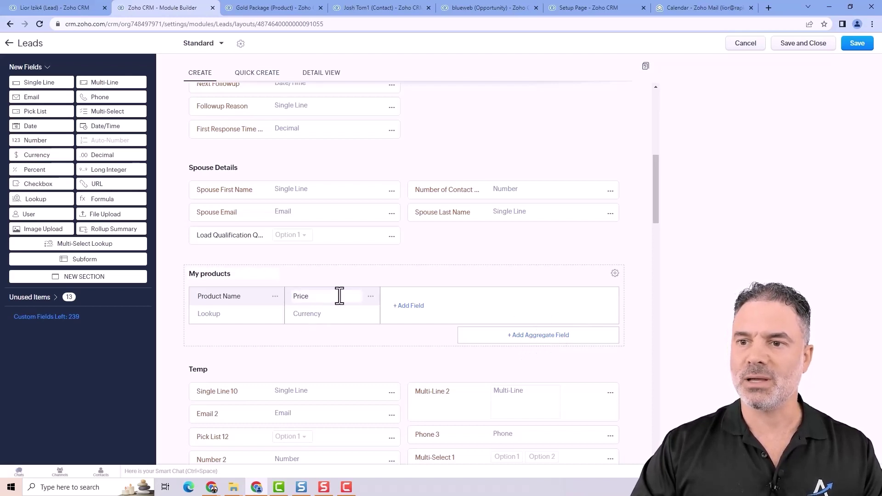
- Add a Total aggregate field summing Price to My products
{"action": "left_click", "coordinate": [535, 336]}
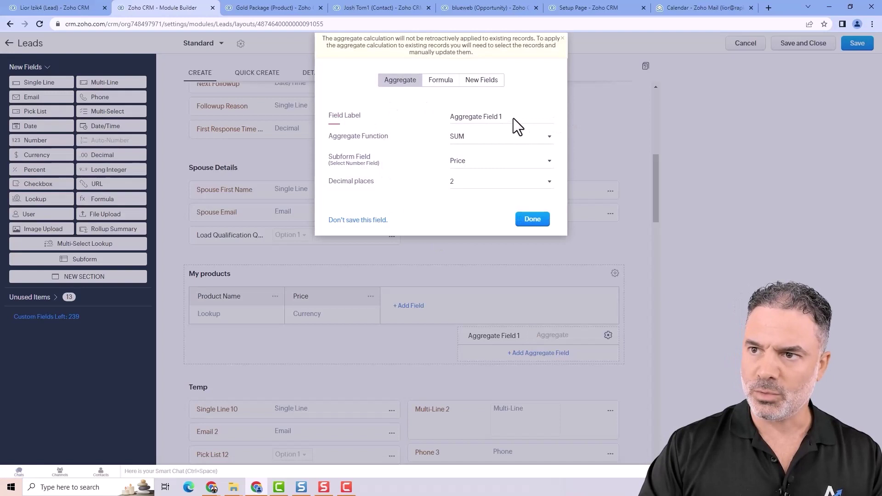
{"action": "left_click_drag", "start_coordinate": [514, 118], "coordinate": [430, 118]}
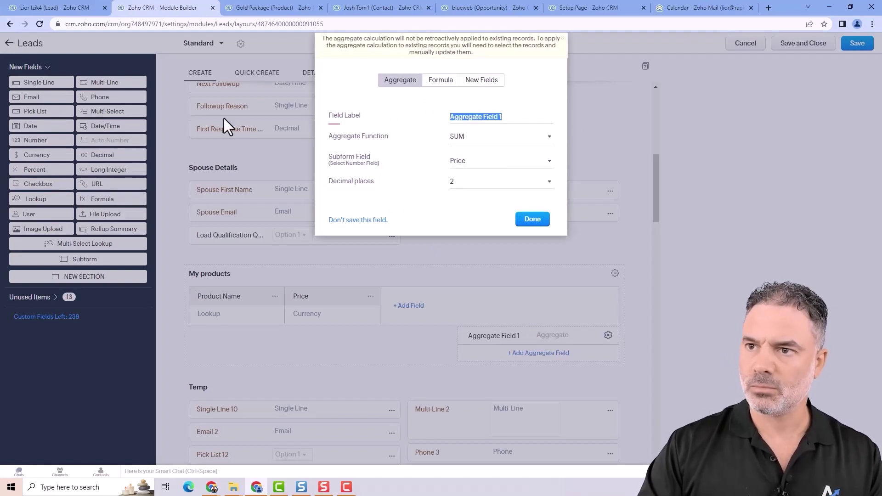
{"action": "type", "text": "Total"}
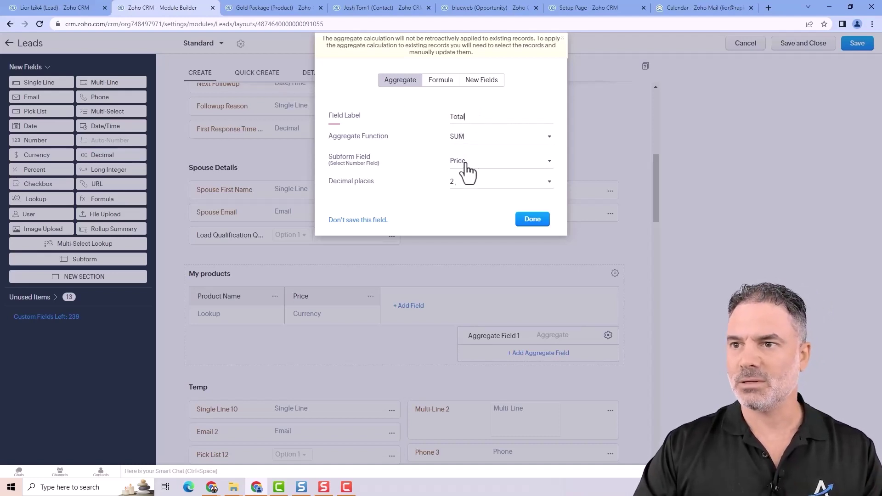
{"action": "left_click", "coordinate": [533, 219]}
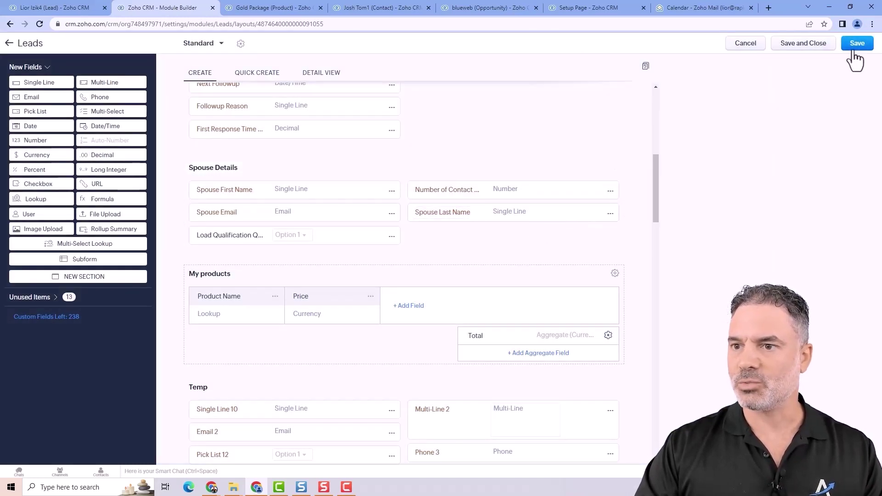
- Save the Leads layout and reload the open lead record
{"action": "left_click", "coordinate": [853, 51]}
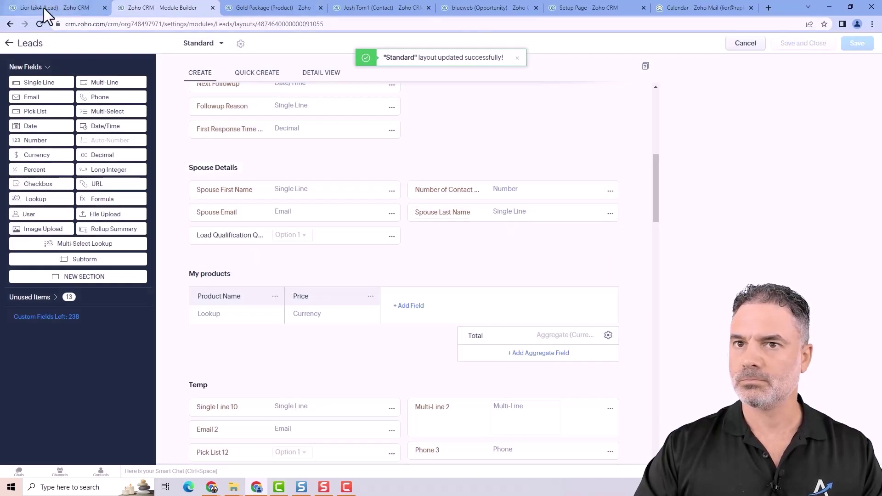
{"action": "left_click", "coordinate": [50, 8]}
{"action": "left_click", "coordinate": [40, 24]}
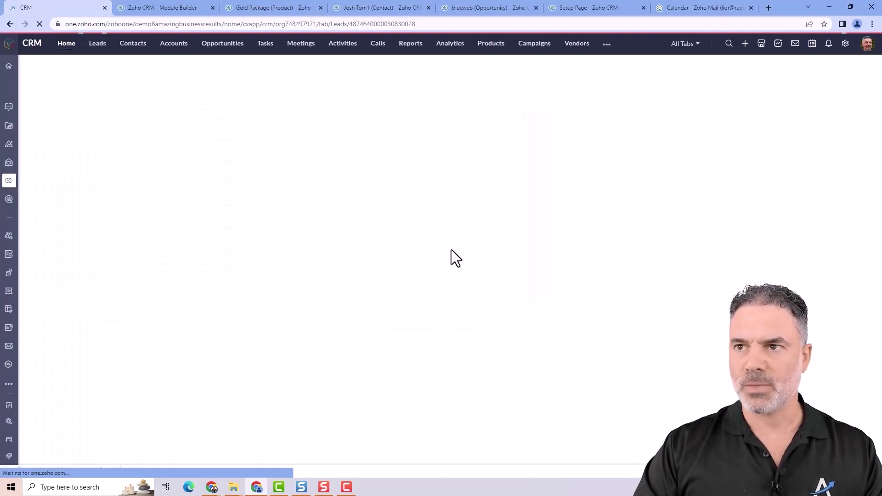
- Scroll down to the lead's new My products section and start editing the lead
{"action": "scroll", "coordinate": [390, 270], "scroll_direction": "down", "scroll_amount": 12}
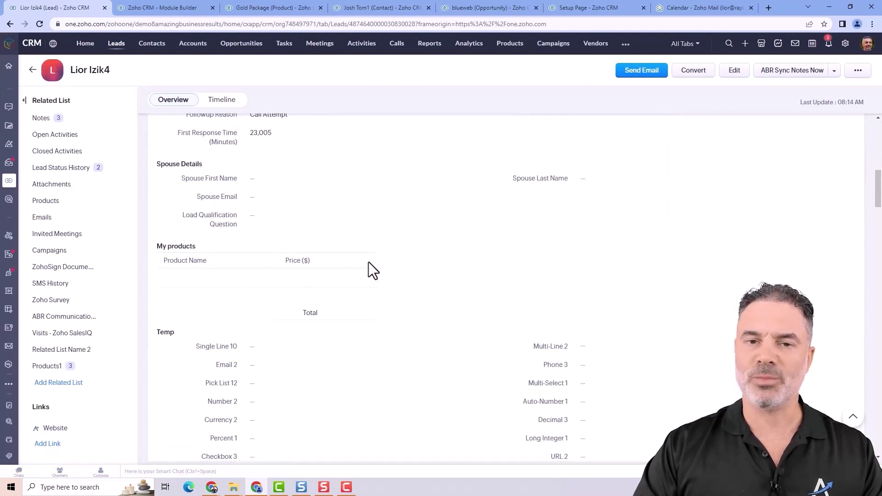
{"action": "left_click", "coordinate": [738, 71]}
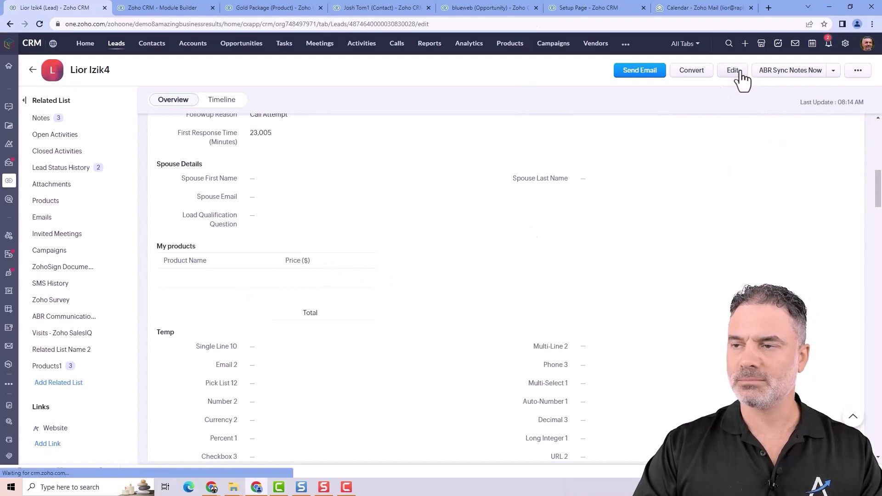
- Fill the first My products row with Year End Accounting at price 4444
{"action": "scroll", "coordinate": [349, 256], "scroll_direction": "down", "scroll_amount": 3}
{"action": "scroll", "coordinate": [304, 299], "scroll_direction": "down", "scroll_amount": 5}
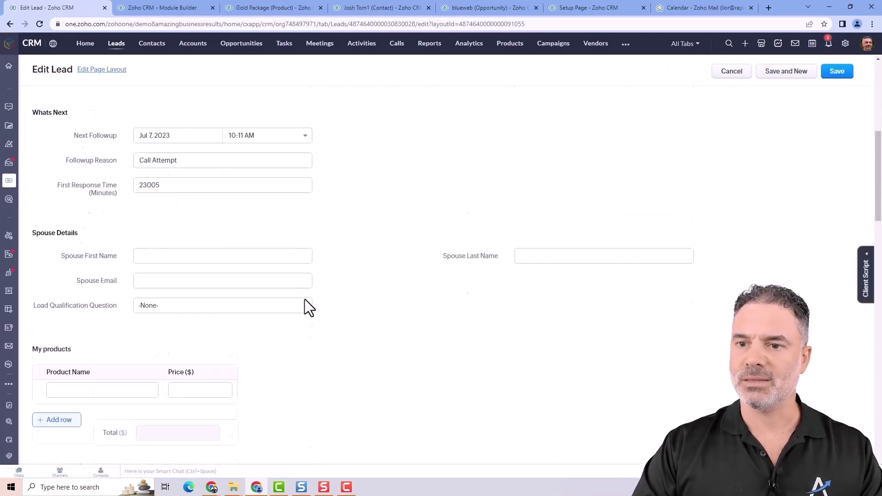
{"action": "left_click", "coordinate": [123, 298]}
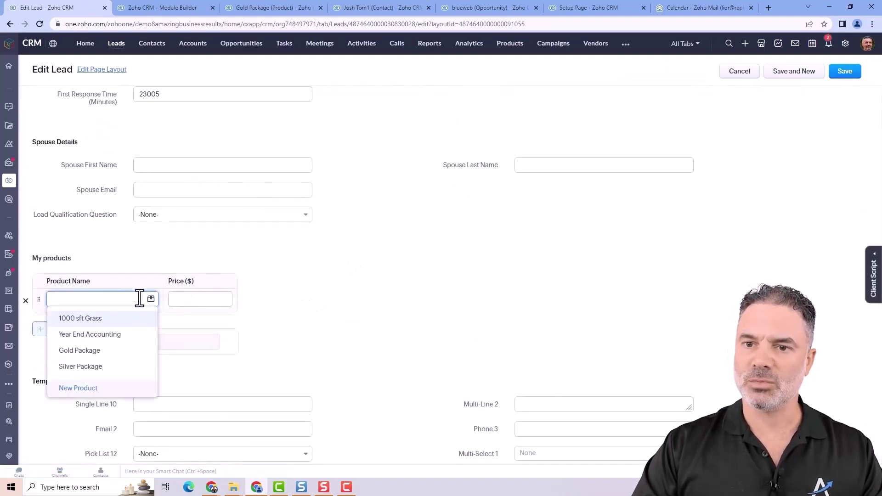
{"action": "left_click", "coordinate": [124, 335]}
{"action": "left_click", "coordinate": [196, 298]}
{"action": "type", "text": "4444"}
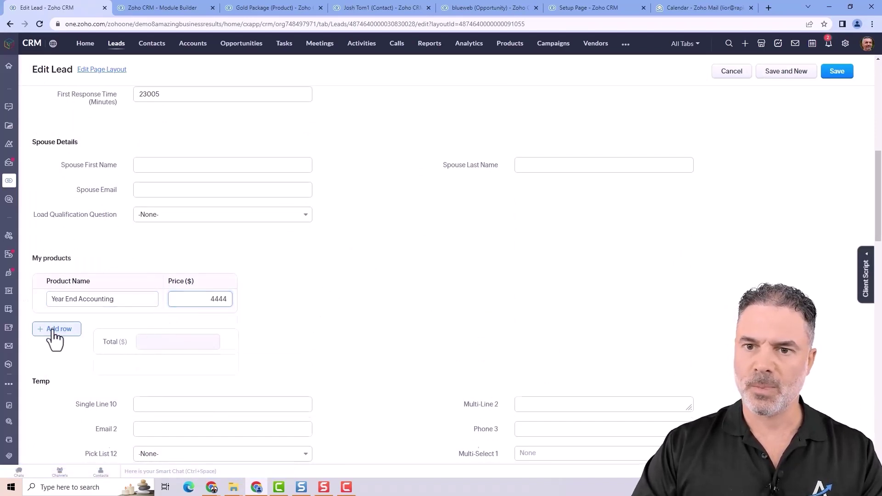
- Add a second row with Silver Package at price 333, bringing Total to 4777
{"action": "left_click", "coordinate": [52, 331]}
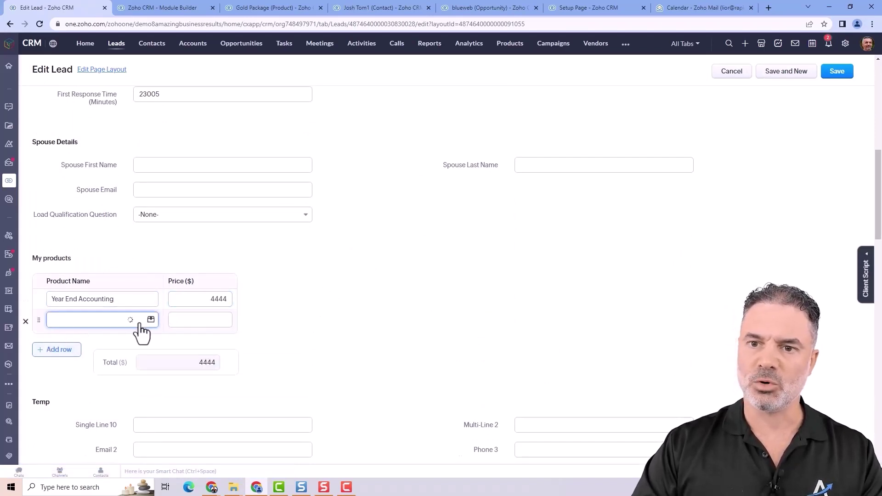
{"action": "left_click", "coordinate": [102, 386]}
{"action": "left_click", "coordinate": [205, 322]}
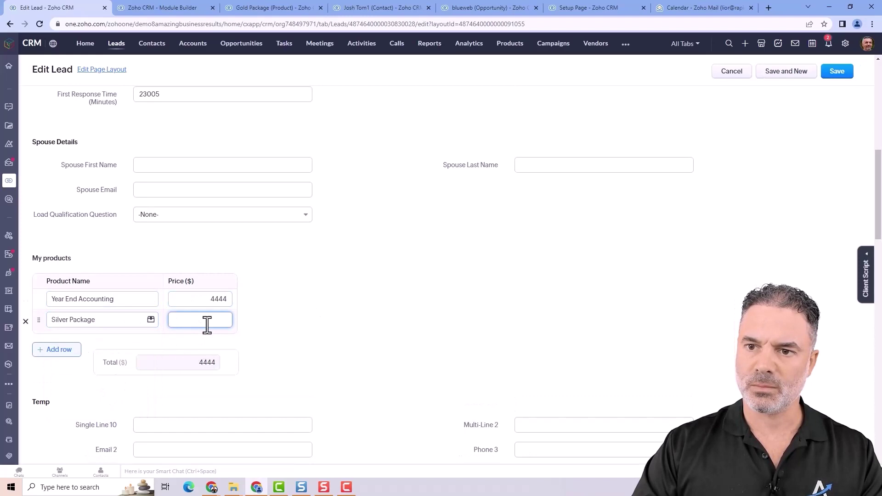
{"action": "key", "text": "ctrl+f"}
{"action": "type", "text": "333"}
{"action": "scroll", "coordinate": [280, 338], "scroll_direction": "down", "scroll_amount": 4}
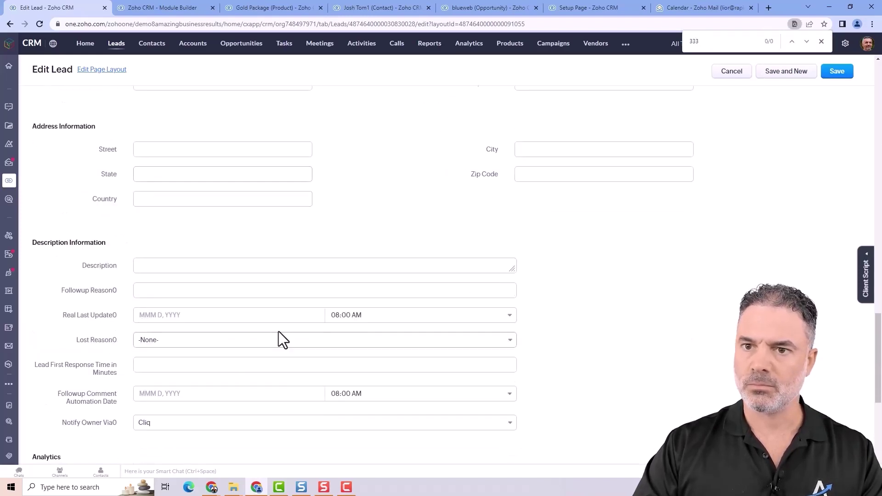
{"action": "scroll", "coordinate": [282, 330], "scroll_direction": "up", "scroll_amount": 16}
{"action": "left_click", "coordinate": [207, 235]}
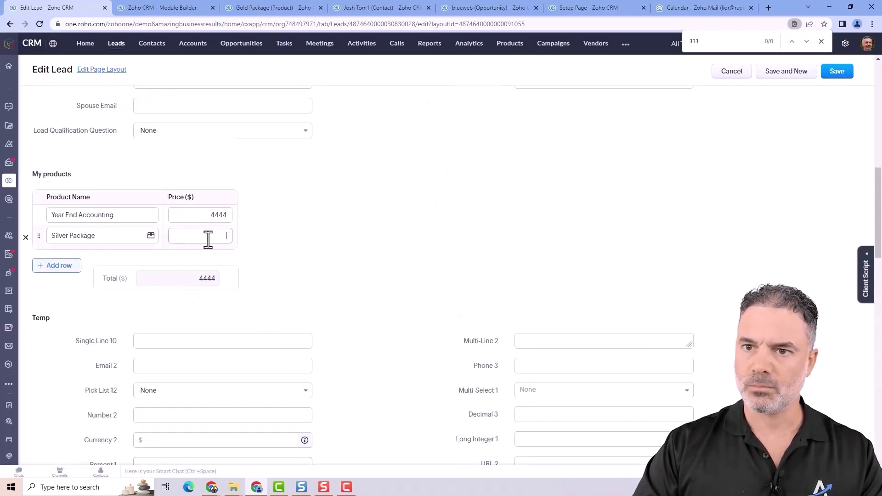
{"action": "type", "text": "333"}
{"action": "left_click", "coordinate": [256, 299]}
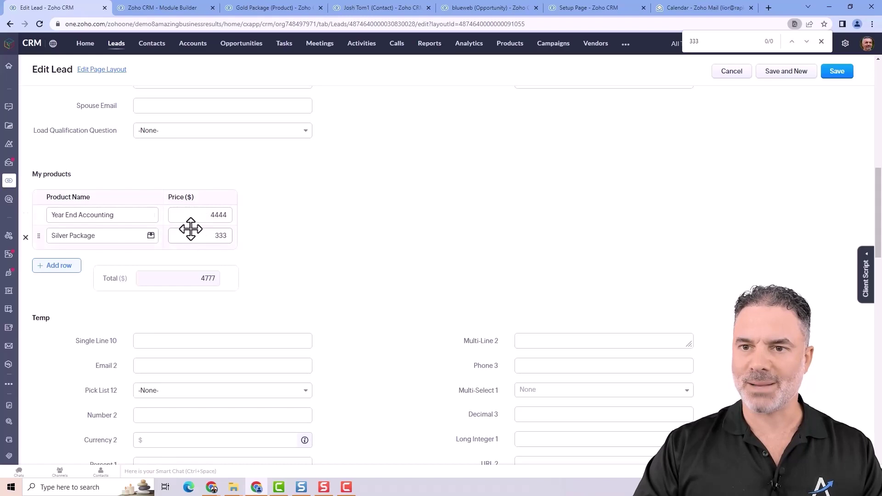
- Add a My pointers subform above The Basics in the Leads layout
{"action": "left_click", "coordinate": [171, 10]}
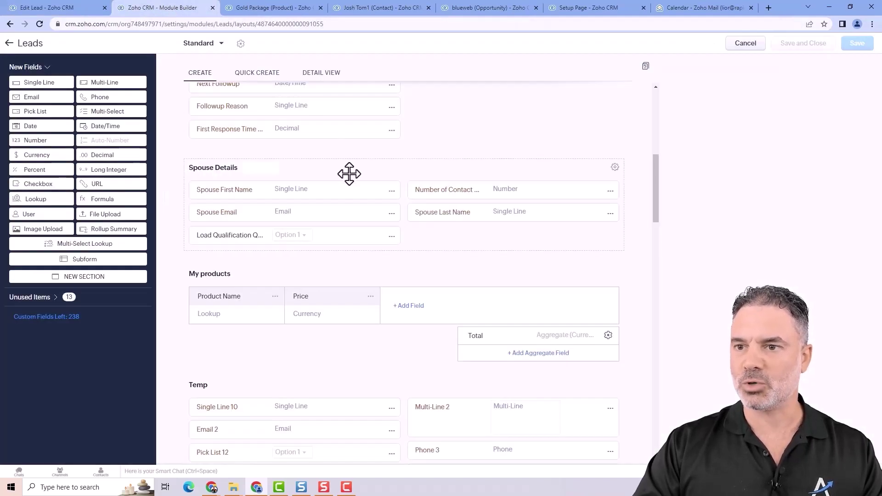
{"action": "left_click_drag", "start_coordinate": [121, 265], "coordinate": [305, 208]}
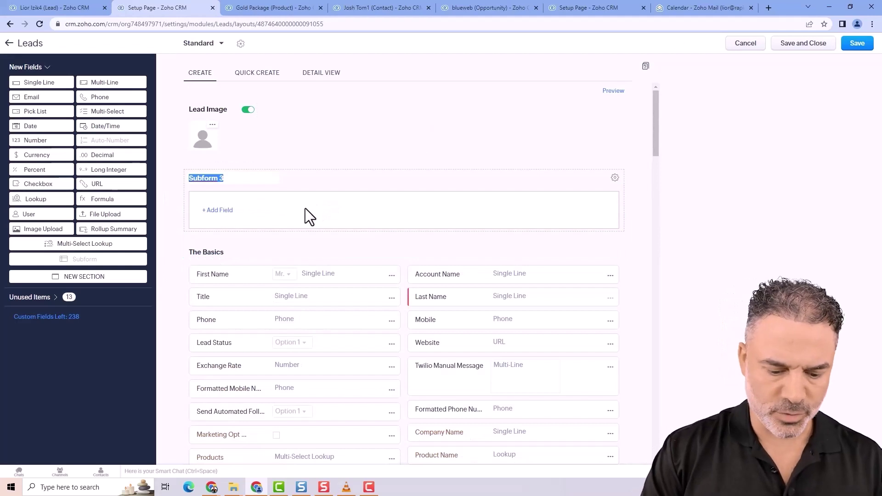
{"action": "type", "text": "My pointers"}
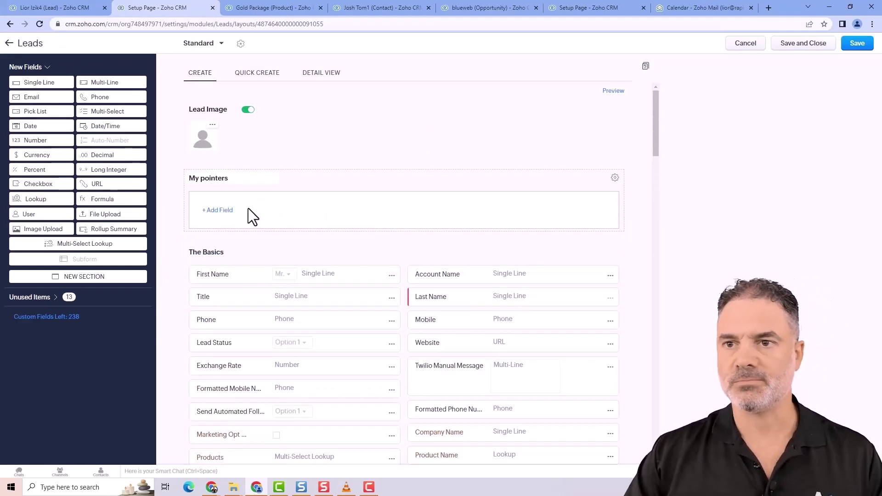
- Add a Product Name lookup to the Products module in My pointers
{"action": "left_click", "coordinate": [216, 211]}
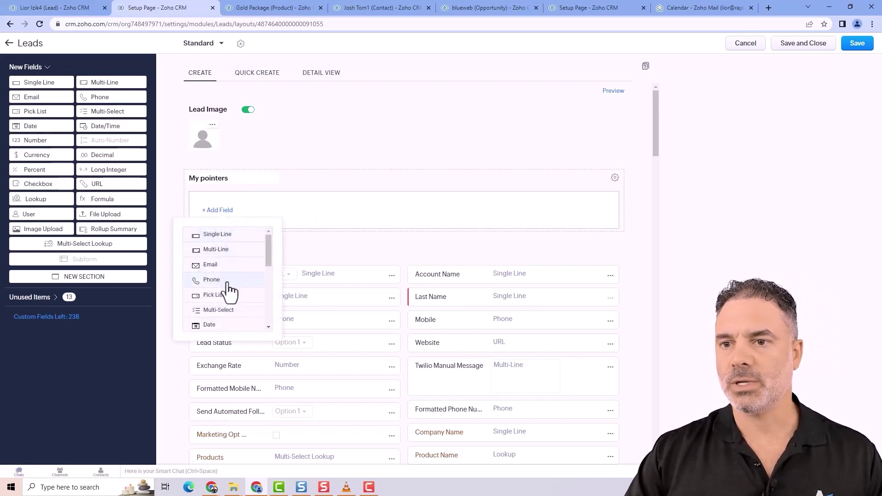
{"action": "scroll", "coordinate": [235, 301], "scroll_direction": "down", "scroll_amount": 1}
{"action": "scroll", "coordinate": [233, 301], "scroll_direction": "down", "scroll_amount": 2}
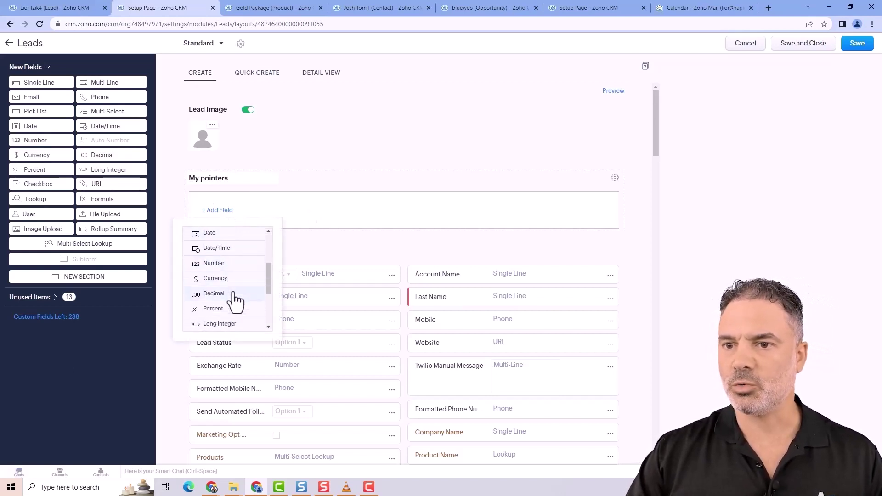
{"action": "scroll", "coordinate": [230, 304], "scroll_direction": "down", "scroll_amount": 1}
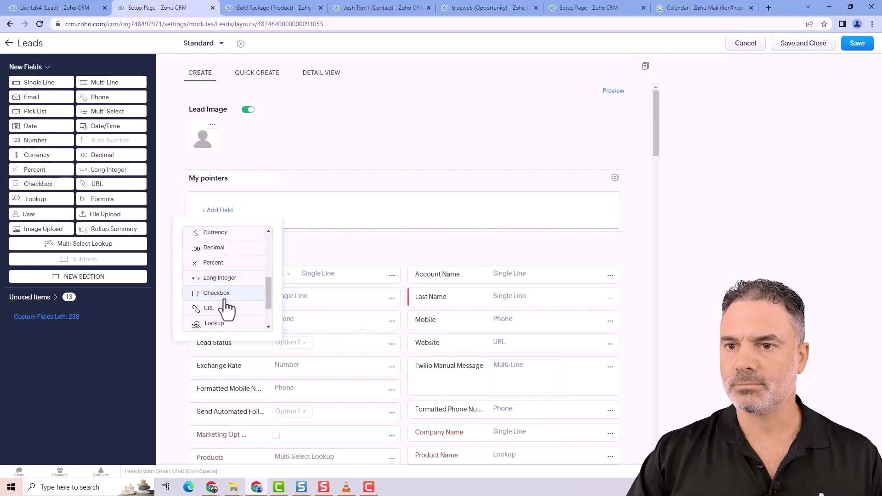
{"action": "left_click", "coordinate": [214, 323]}
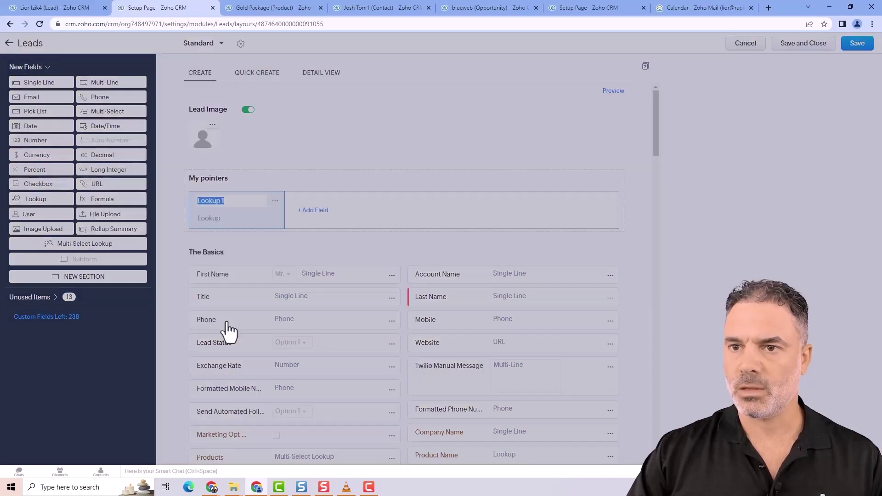
{"action": "type", "text": "Pro"}
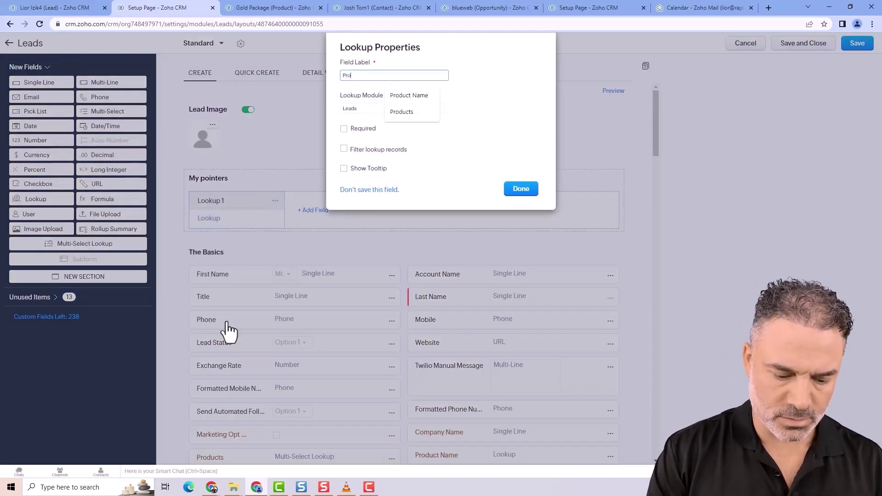
{"action": "type", "text": "duct Name"}
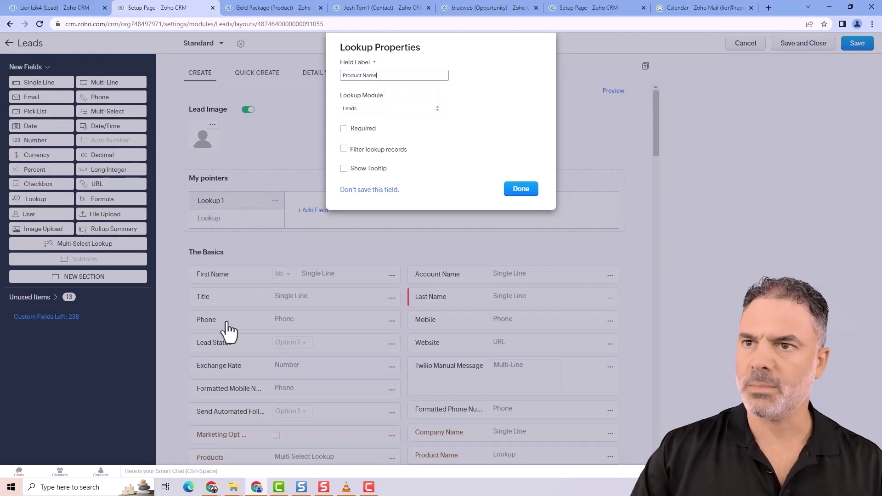
{"action": "left_click", "coordinate": [385, 110]}
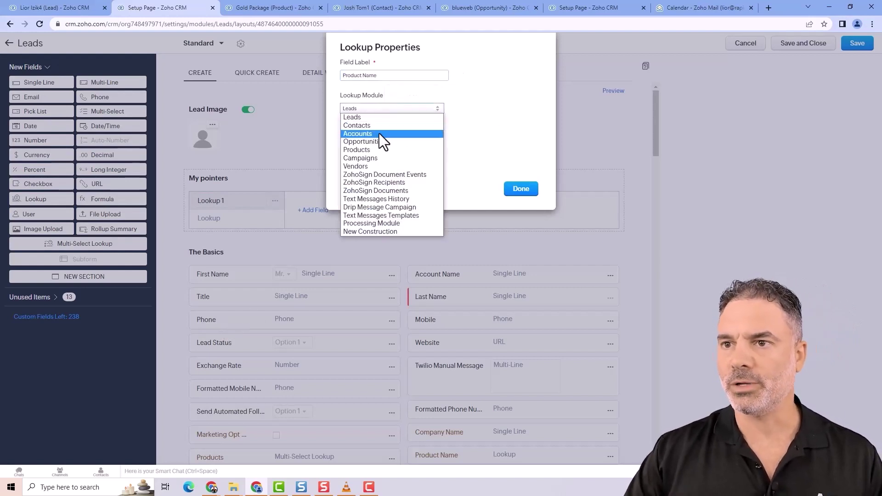
{"action": "left_click", "coordinate": [376, 152]}
{"action": "left_click", "coordinate": [521, 188]}
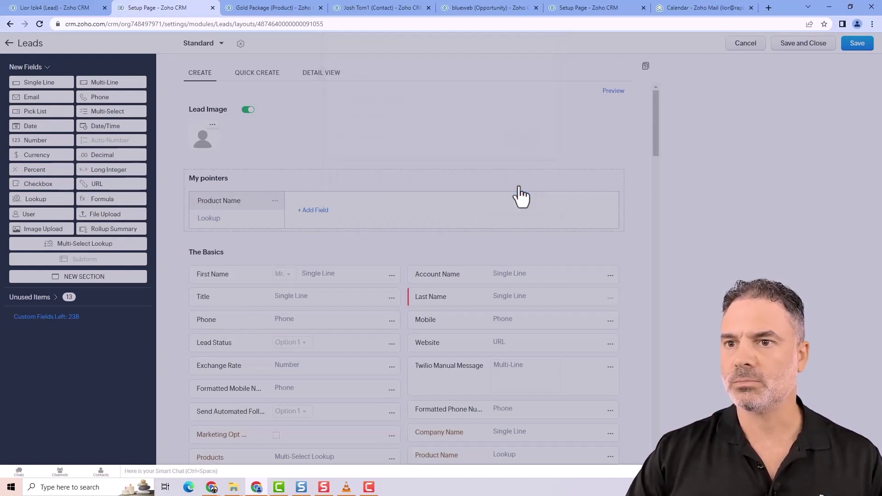
- Add the product's Unit Price to My pointers as Price and save the Standard layout
{"action": "left_click", "coordinate": [317, 213]}
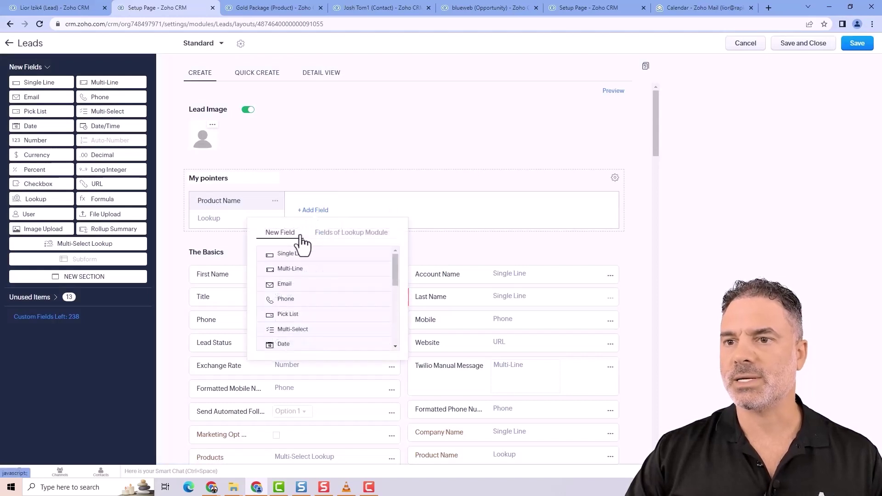
{"action": "scroll", "coordinate": [294, 334], "scroll_direction": "down", "scroll_amount": 1}
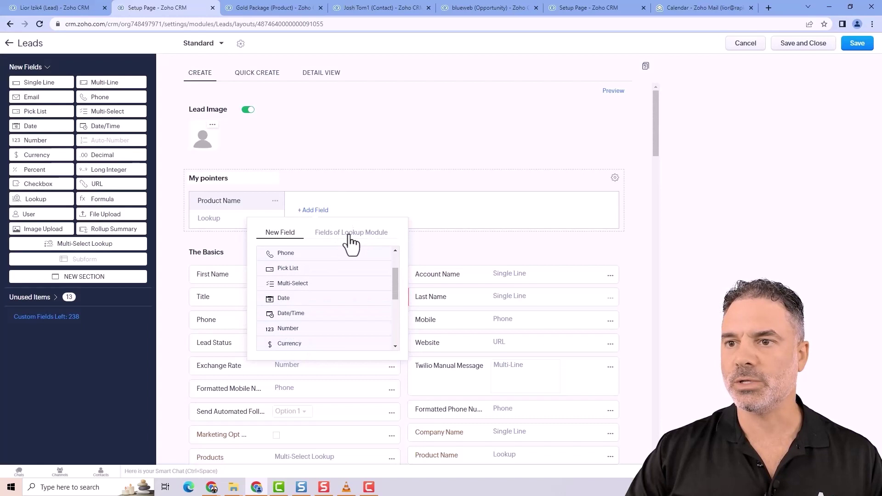
{"action": "left_click", "coordinate": [361, 240]}
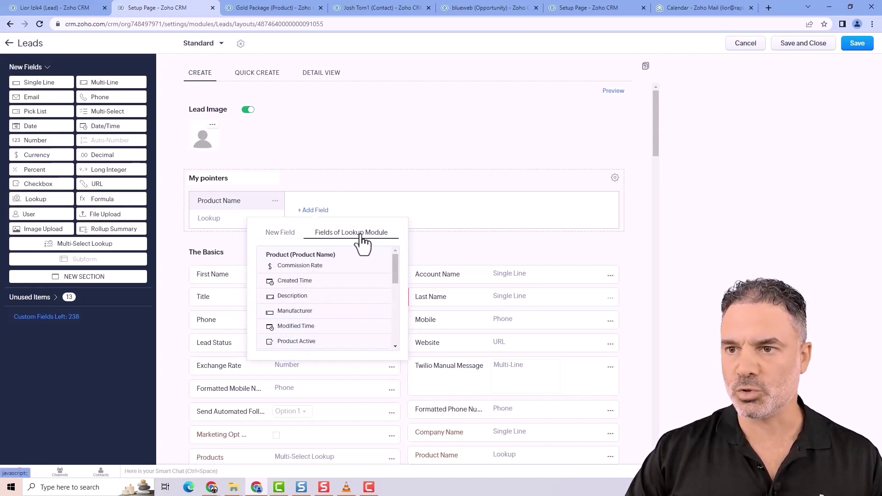
{"action": "scroll", "coordinate": [322, 331], "scroll_direction": "down", "scroll_amount": 5}
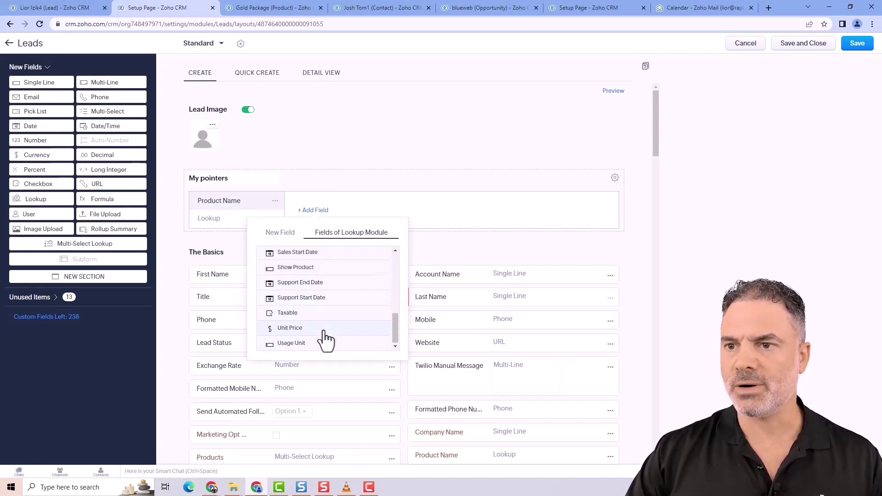
{"action": "left_click", "coordinate": [290, 327]}
{"action": "type", "text": "Pri"}
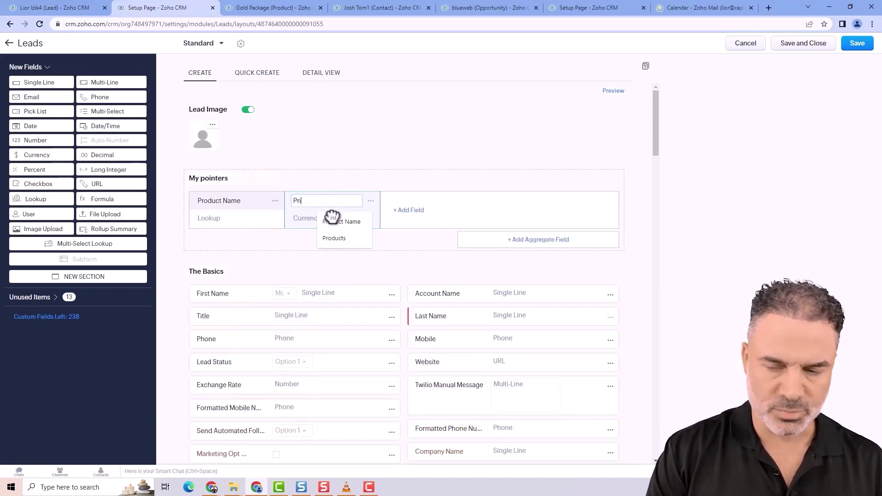
{"action": "type", "text": "ce"}
{"action": "left_click", "coordinate": [859, 44]}
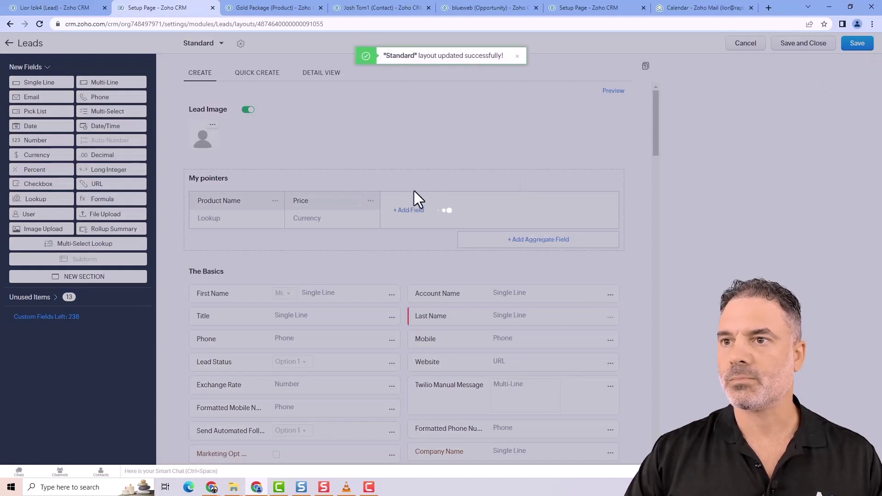
- Reload the lead record until the new My pointers section shows Product Name and Price ($) fields
{"action": "left_click", "coordinate": [68, 10]}
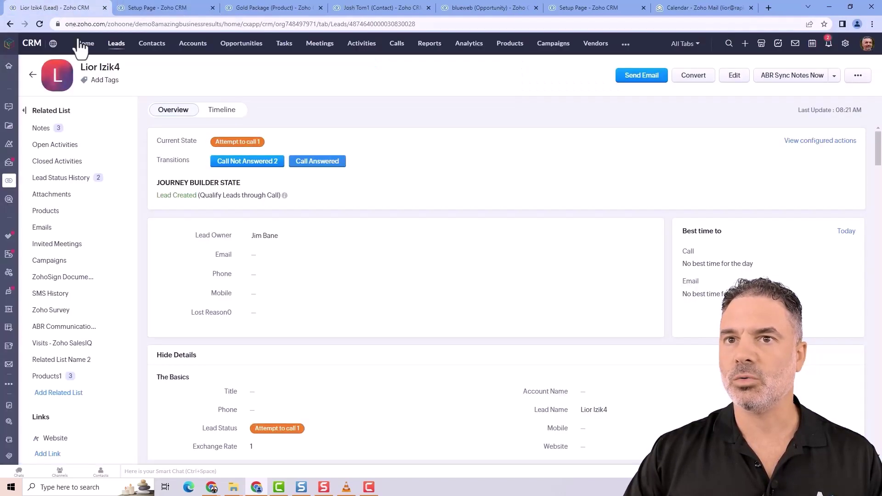
{"action": "left_click", "coordinate": [38, 23]}
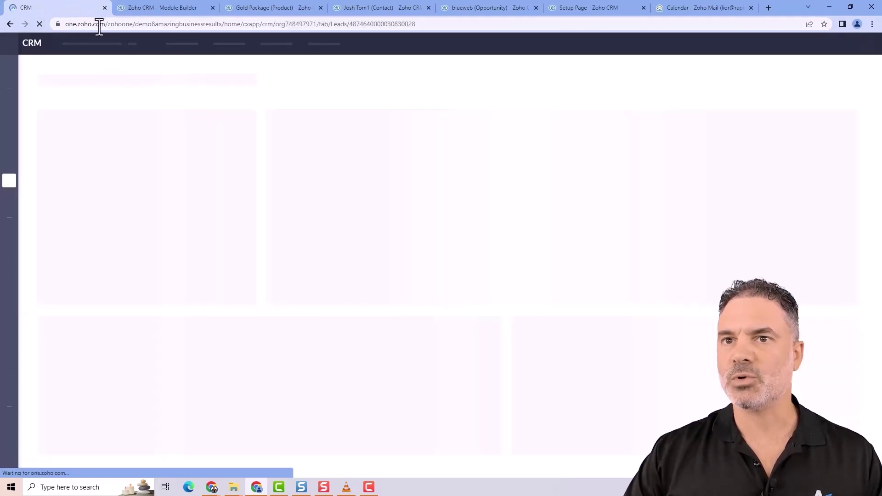
{"action": "left_click", "coordinate": [99, 24]}
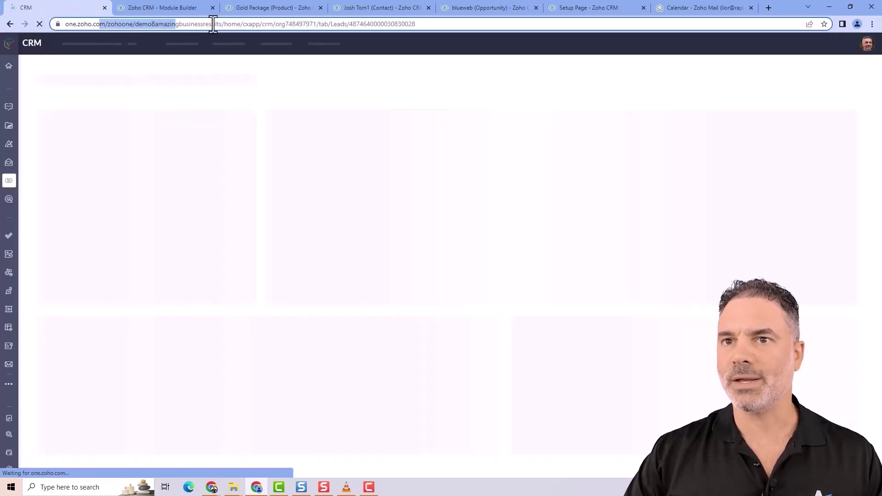
{"action": "left_click_drag", "start_coordinate": [120, 23], "coordinate": [232, 24]}
{"action": "left_click", "coordinate": [160, 9]}
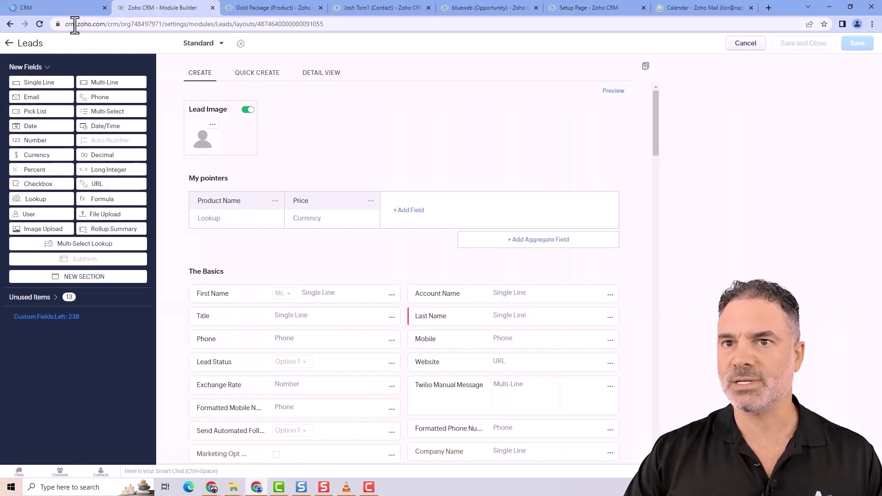
{"action": "left_click", "coordinate": [73, 24]}
{"action": "left_click_drag", "start_coordinate": [173, 23], "coordinate": [89, 24]}
{"action": "left_click", "coordinate": [71, 8]}
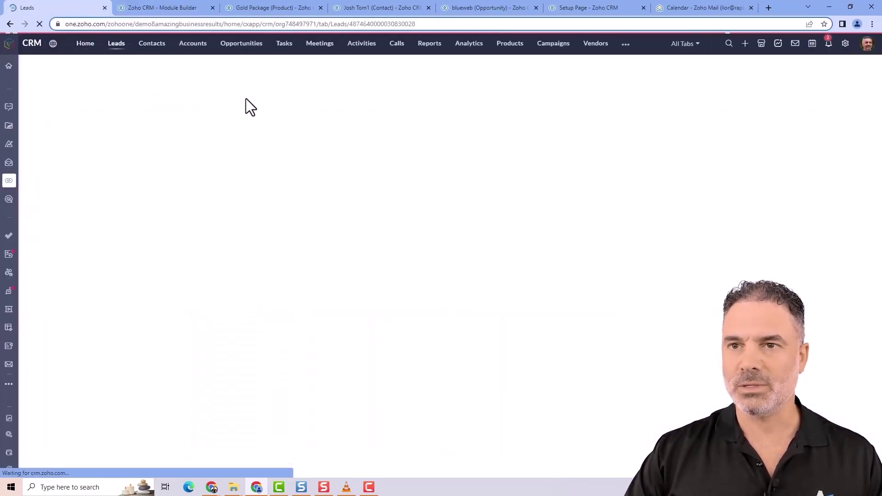
{"action": "left_click", "coordinate": [189, 8]}
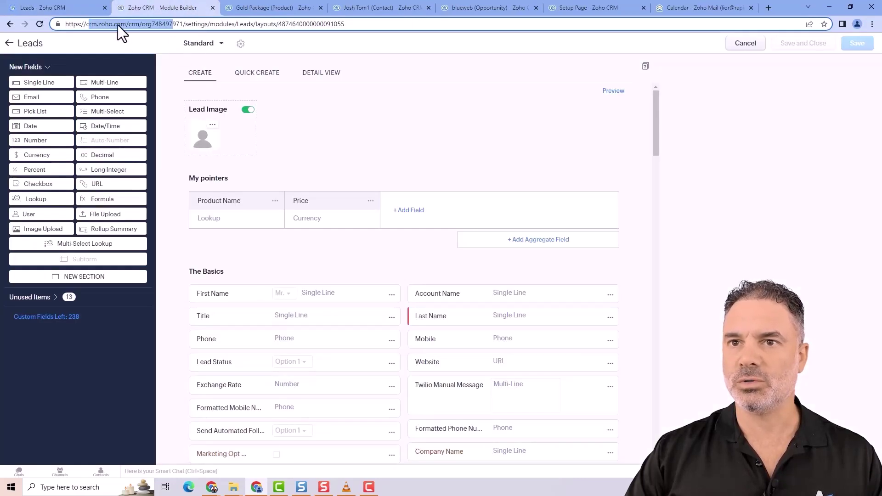
{"action": "left_click", "coordinate": [81, 8]}
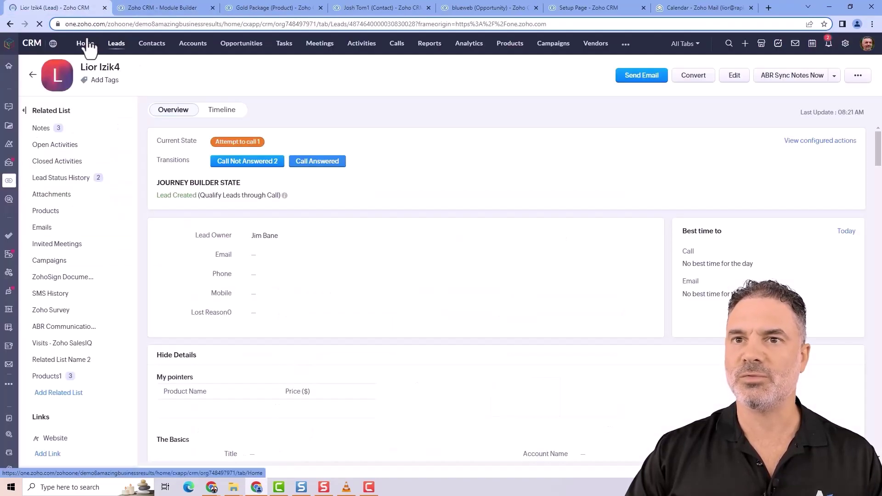
{"action": "mouse_move", "coordinate": [14, 133]}
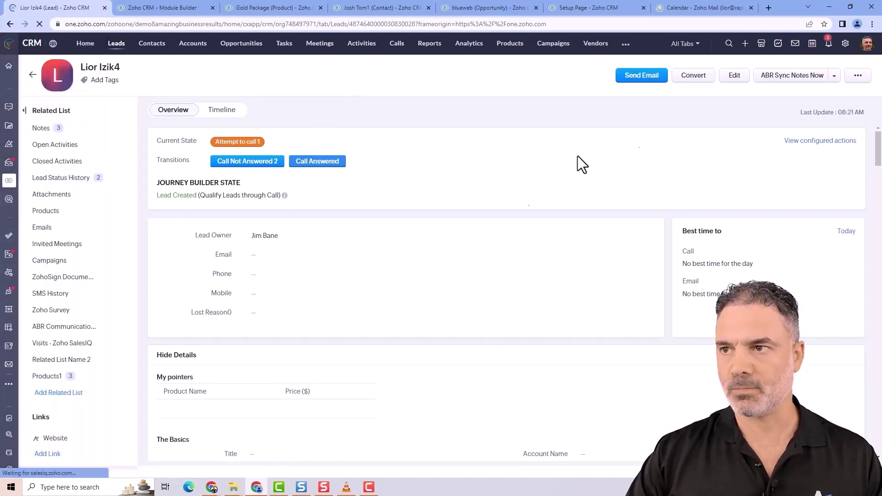
- Edit the lead and add My pointers rows for Year End Accounting (1200) and Silver Package (150)
{"action": "left_click", "coordinate": [732, 77]}
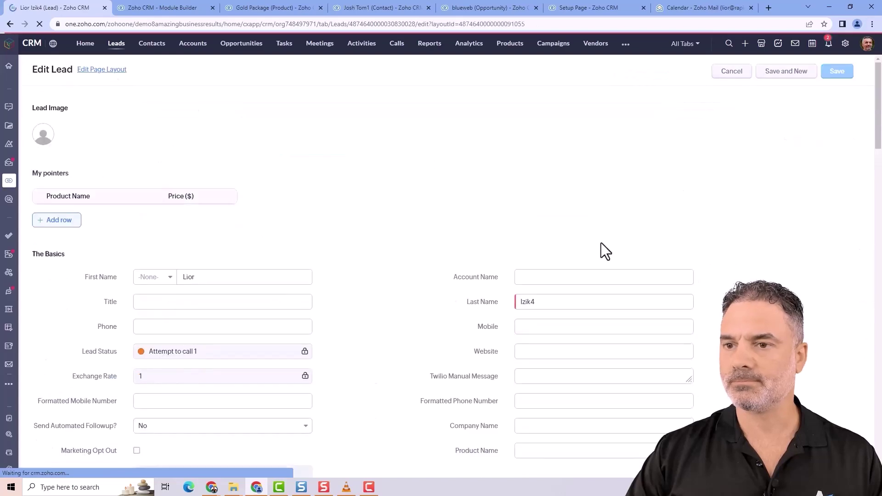
{"action": "left_click", "coordinate": [64, 219]}
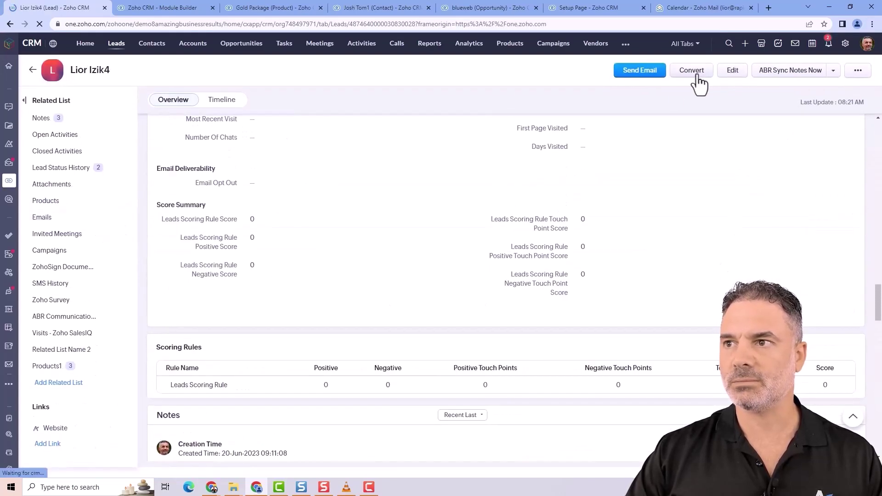
{"action": "left_click", "coordinate": [732, 72]}
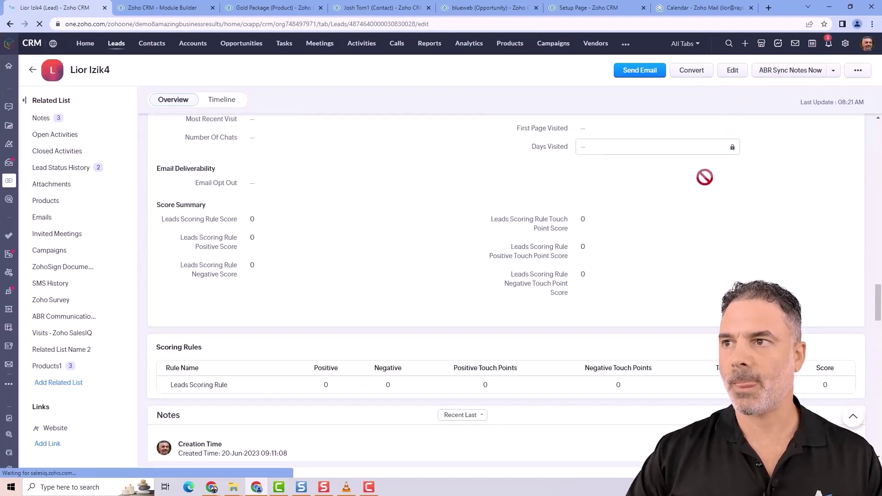
{"action": "left_click", "coordinate": [90, 215]}
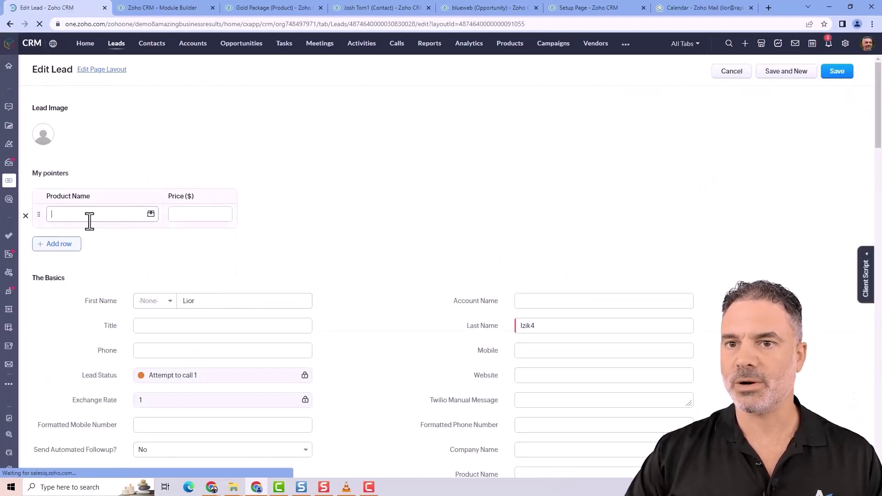
{"action": "left_click", "coordinate": [97, 254]}
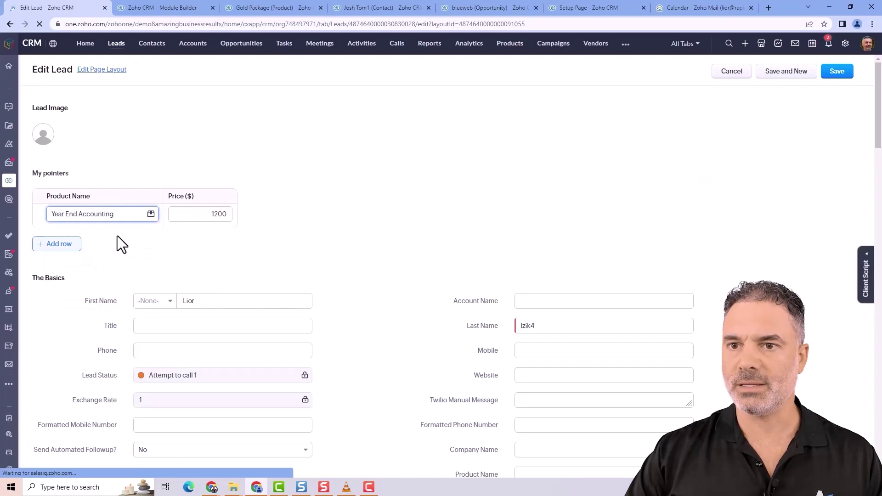
{"action": "left_click", "coordinate": [64, 246]}
{"action": "left_click", "coordinate": [93, 234]}
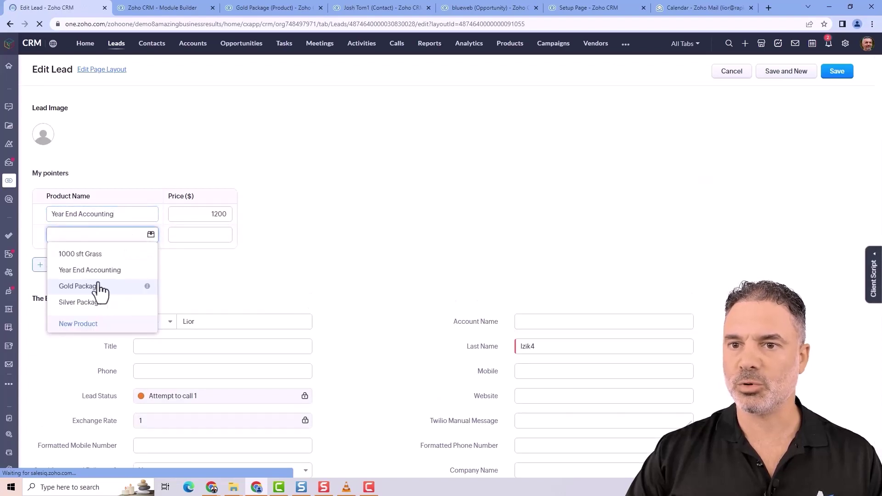
{"action": "left_click", "coordinate": [98, 303]}
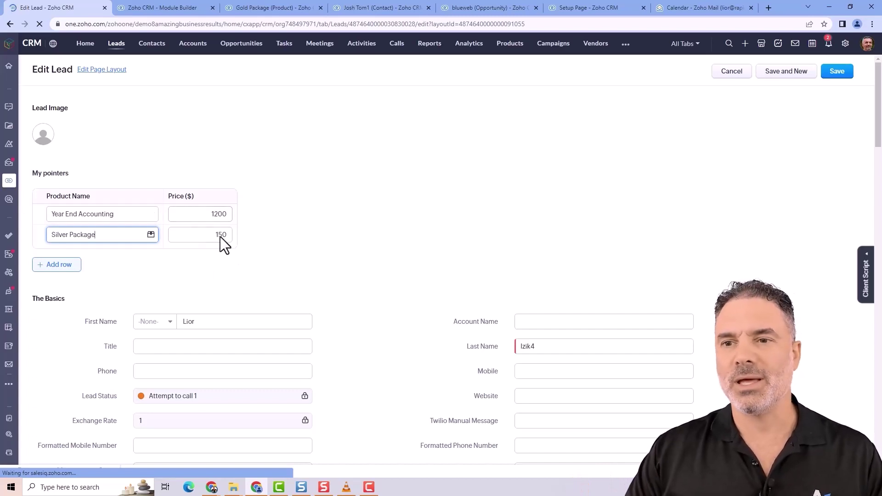
{"action": "left_click", "coordinate": [265, 201]}
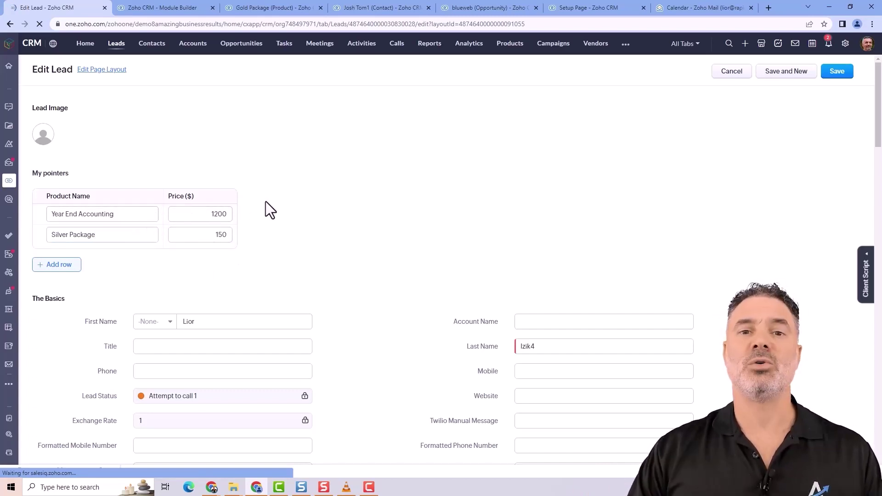